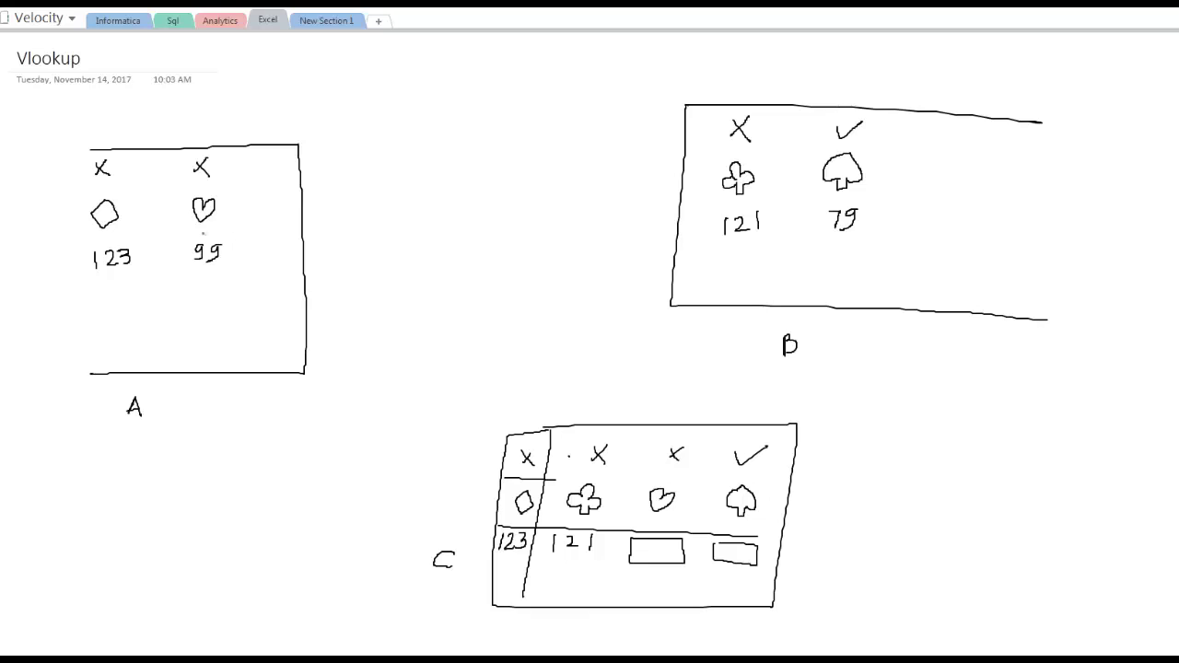
Step: Circle the 99 and second X header in table A, and draw arrows from table C's first column and between table A's X headers
mouse_move(210, 230)
mouse_down()
mouse_move(186, 255)
mouse_move(217, 217)
mouse_move(170, 233)
mouse_up()
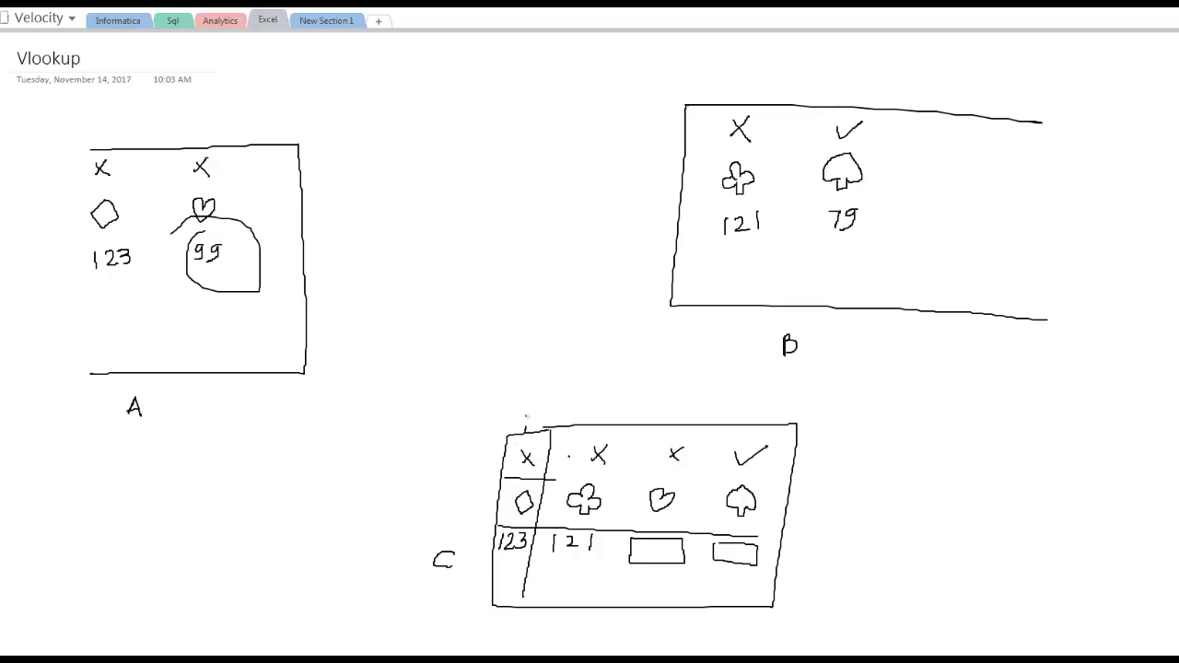
drag(526, 430, 489, 363)
drag(494, 430, 496, 459)
drag(496, 360, 489, 367)
mouse_move(110, 153)
mouse_down()
mouse_move(123, 126)
mouse_move(177, 127)
mouse_move(193, 151)
mouse_move(175, 161)
mouse_move(216, 181)
mouse_move(200, 143)
mouse_up()
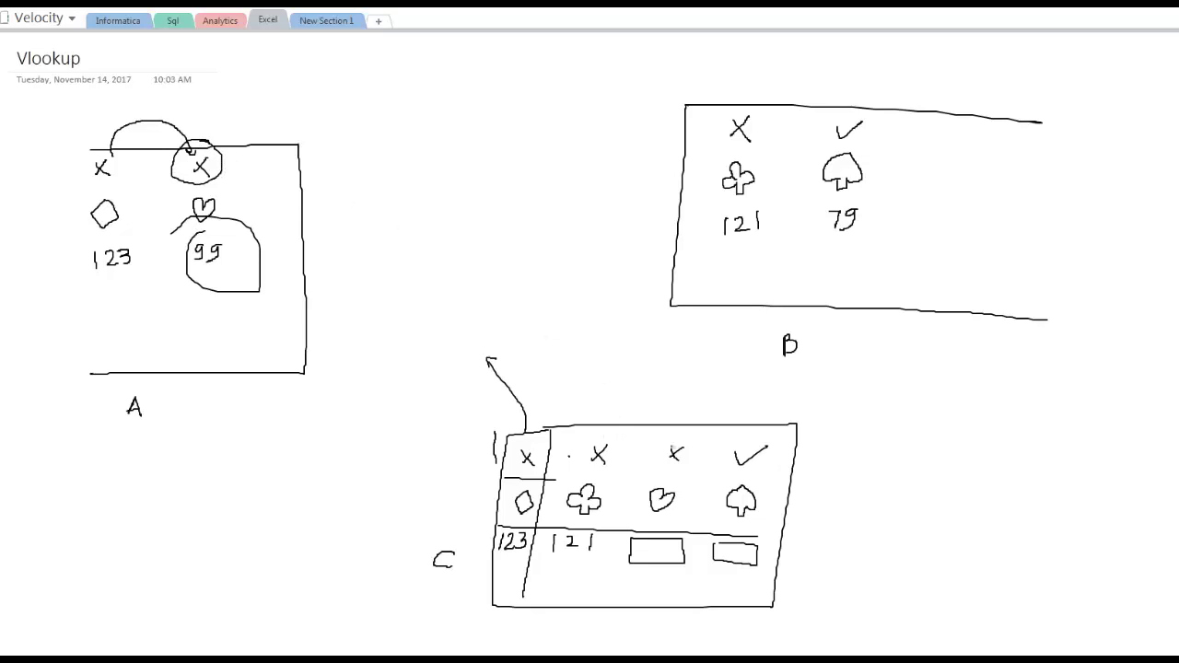
Step: Circle table C's third header and label its third and fourth columns A and B with downward arrows
mouse_move(685, 433)
mouse_down()
mouse_move(667, 432)
mouse_move(659, 461)
mouse_move(680, 430)
mouse_up()
drag(671, 388, 667, 430)
mouse_move(728, 404)
mouse_down()
mouse_move(737, 392)
mouse_move(736, 431)
mouse_up()
drag(732, 423, 736, 431)
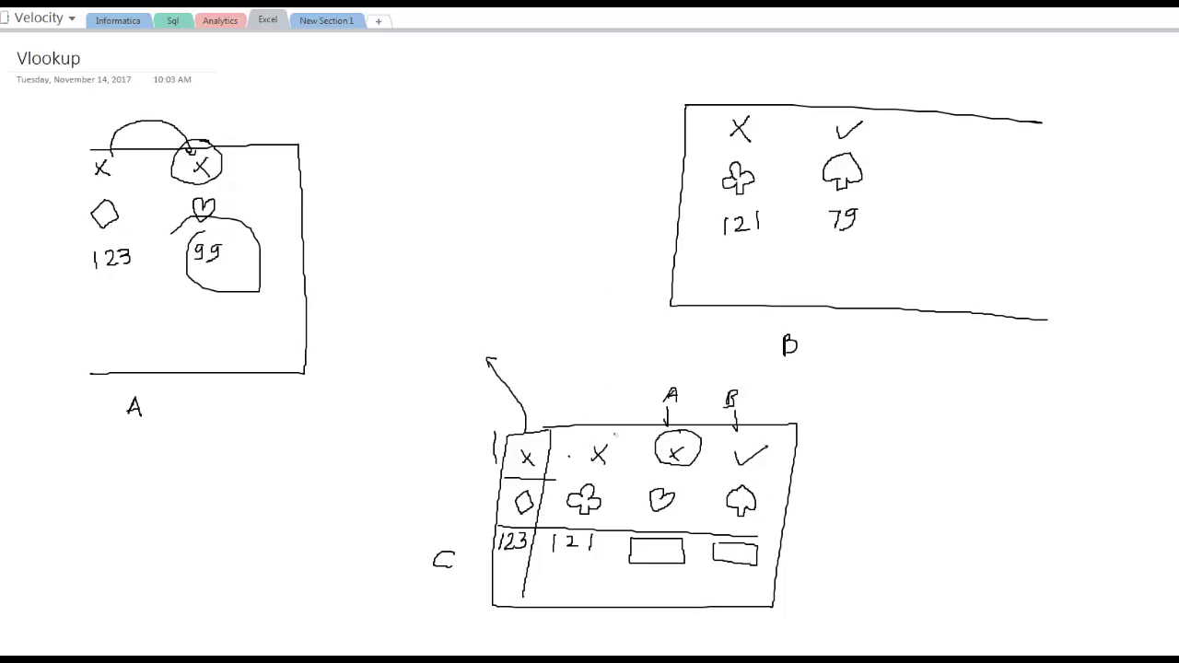
Step: Circle the second X header in table C and the check-mark headers in tables B and C
mouse_move(615, 433)
mouse_down()
mouse_move(567, 461)
mouse_move(612, 431)
mouse_up()
mouse_move(852, 118)
mouse_down()
mouse_move(822, 131)
mouse_move(871, 148)
mouse_move(846, 111)
mouse_up()
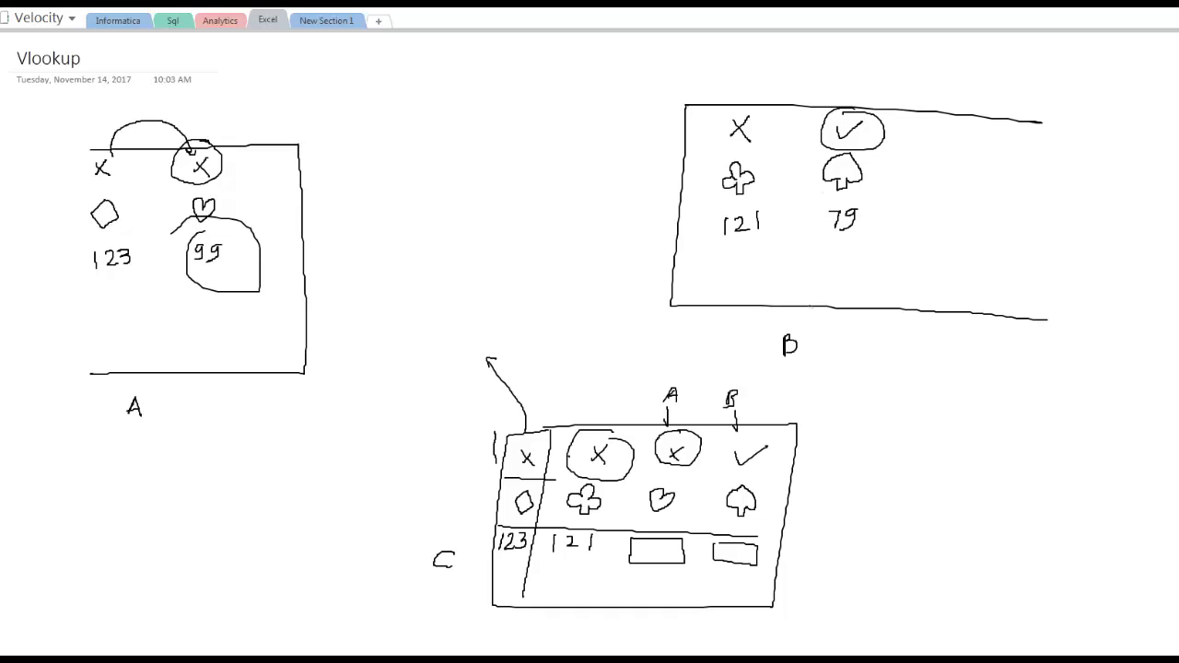
mouse_move(763, 440)
mouse_down()
mouse_move(718, 459)
mouse_move(780, 444)
mouse_move(743, 435)
mouse_up()
Step: Box table A's two columns and connect its circled heart and table B's circled spade to their columns in table C
mouse_move(88, 148)
mouse_down()
mouse_move(204, 145)
mouse_move(245, 164)
mouse_move(253, 291)
mouse_move(70, 305)
mouse_move(63, 158)
mouse_move(94, 147)
mouse_up()
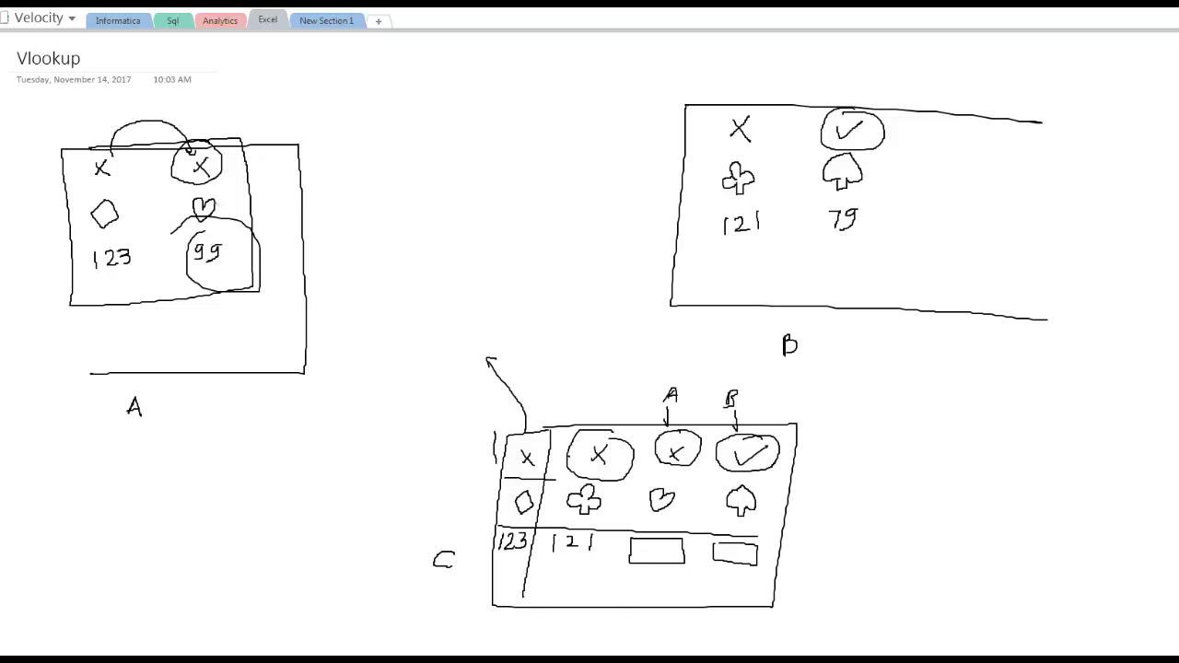
mouse_move(220, 189)
mouse_down()
mouse_move(184, 200)
mouse_move(331, 215)
mouse_move(488, 296)
mouse_move(573, 372)
mouse_move(576, 422)
mouse_up()
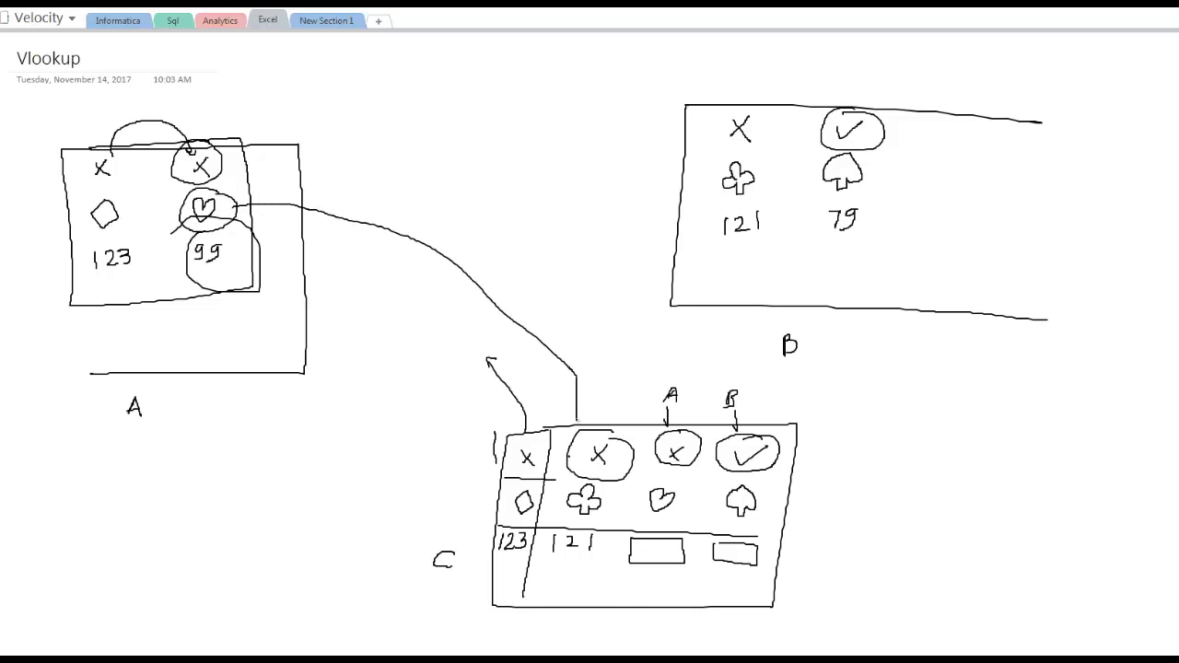
mouse_move(575, 376)
mouse_down()
mouse_move(678, 452)
mouse_move(667, 471)
mouse_move(683, 479)
mouse_up()
mouse_move(533, 476)
mouse_down()
mouse_move(542, 522)
mouse_move(527, 480)
mouse_up()
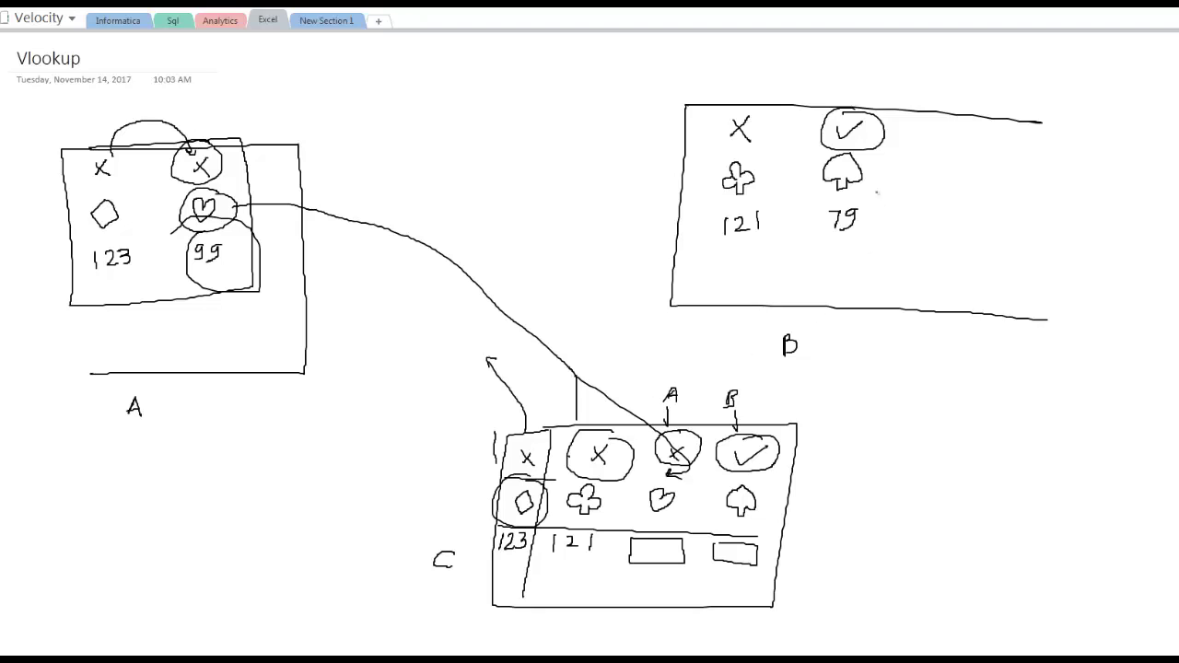
mouse_move(883, 164)
mouse_down()
mouse_move(872, 153)
mouse_move(834, 215)
mouse_move(866, 166)
mouse_move(890, 177)
mouse_move(885, 373)
mouse_move(772, 461)
mouse_move(757, 493)
mouse_move(775, 479)
mouse_up()
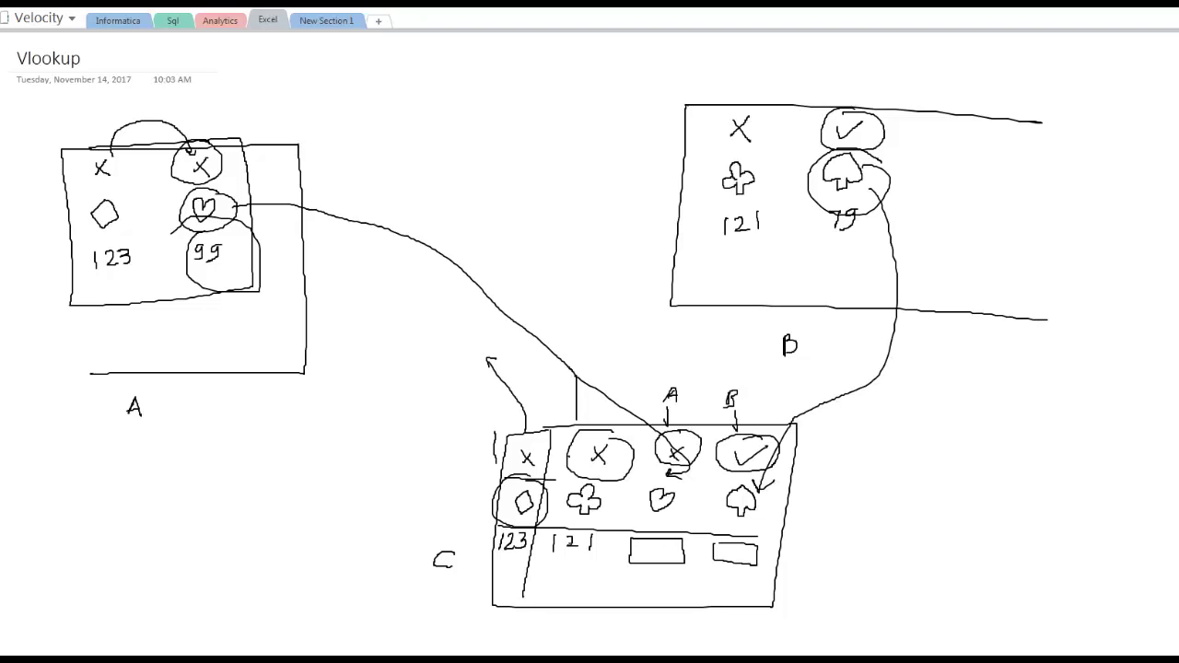
Step: Underline 123 in table C and 99 in table A, and write 99 and 79 in table C's empty boxes
drag(492, 558, 528, 558)
drag(197, 271, 226, 273)
mouse_move(657, 544)
mouse_down()
mouse_move(653, 560)
mouse_move(667, 554)
mouse_move(657, 561)
mouse_up()
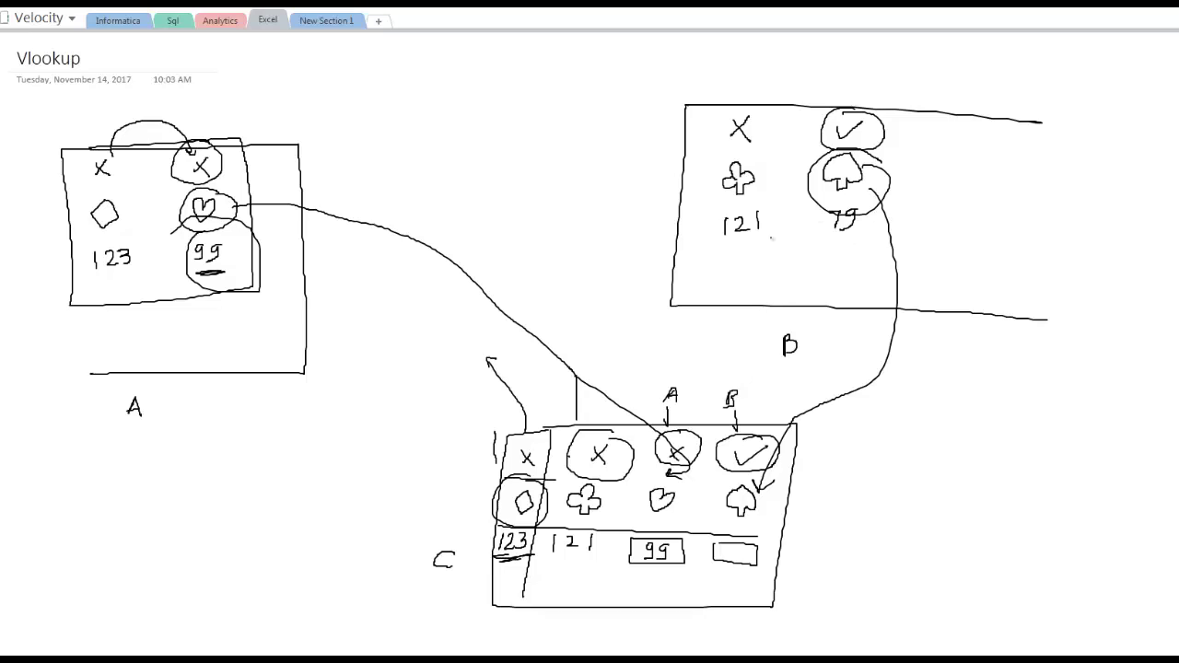
mouse_move(865, 195)
mouse_down()
mouse_move(842, 196)
mouse_move(823, 238)
mouse_move(883, 210)
mouse_move(869, 200)
mouse_up()
drag(727, 548, 752, 562)
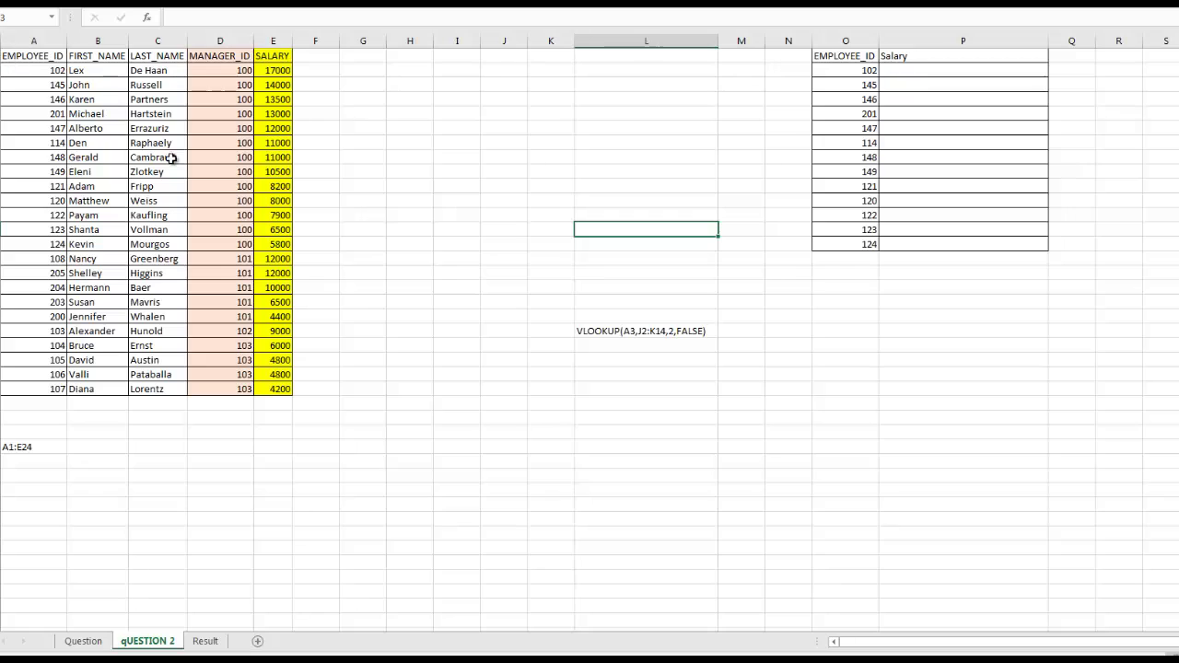
Step: Switch to Excel and review the employee table's headers from EMPLOYEE_ID to SALARY on the qUESTION 2 sheet
scroll(346, 290, up, 4)
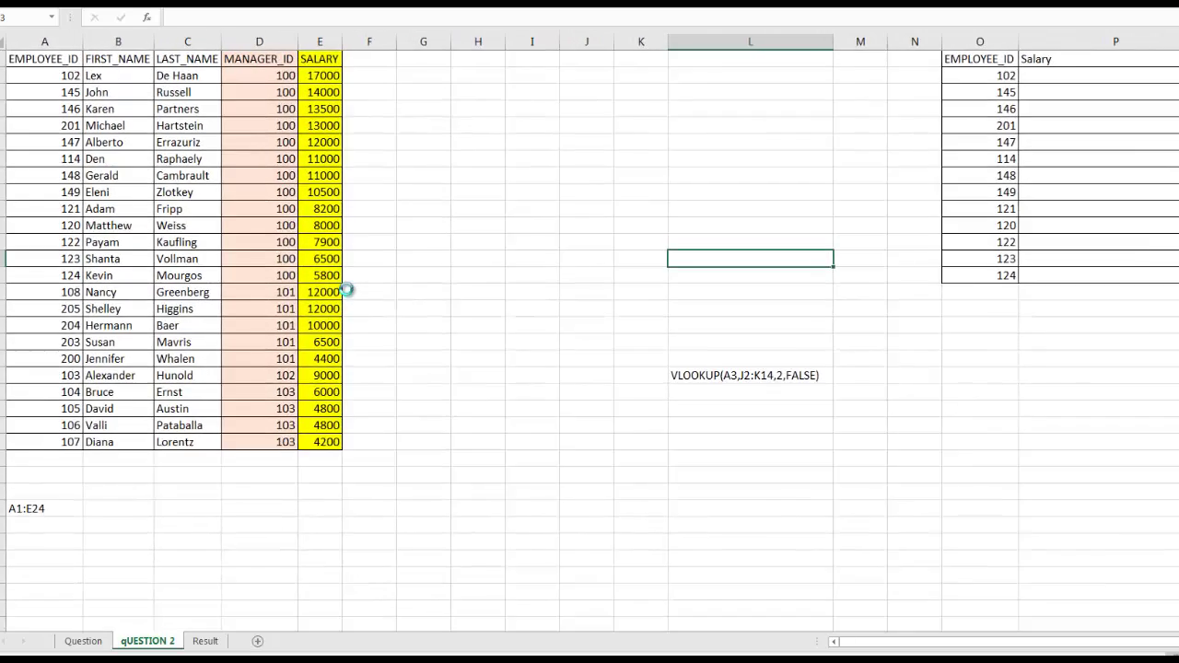
drag(985, 644, 570, 649)
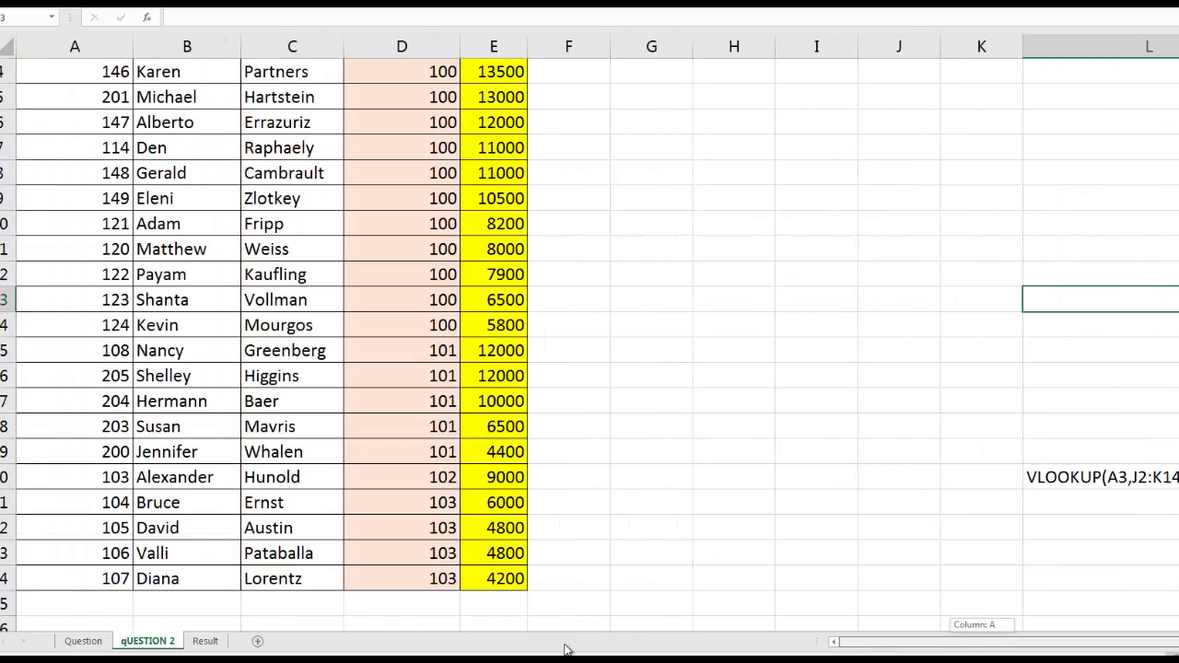
scroll(377, 431, up, 2)
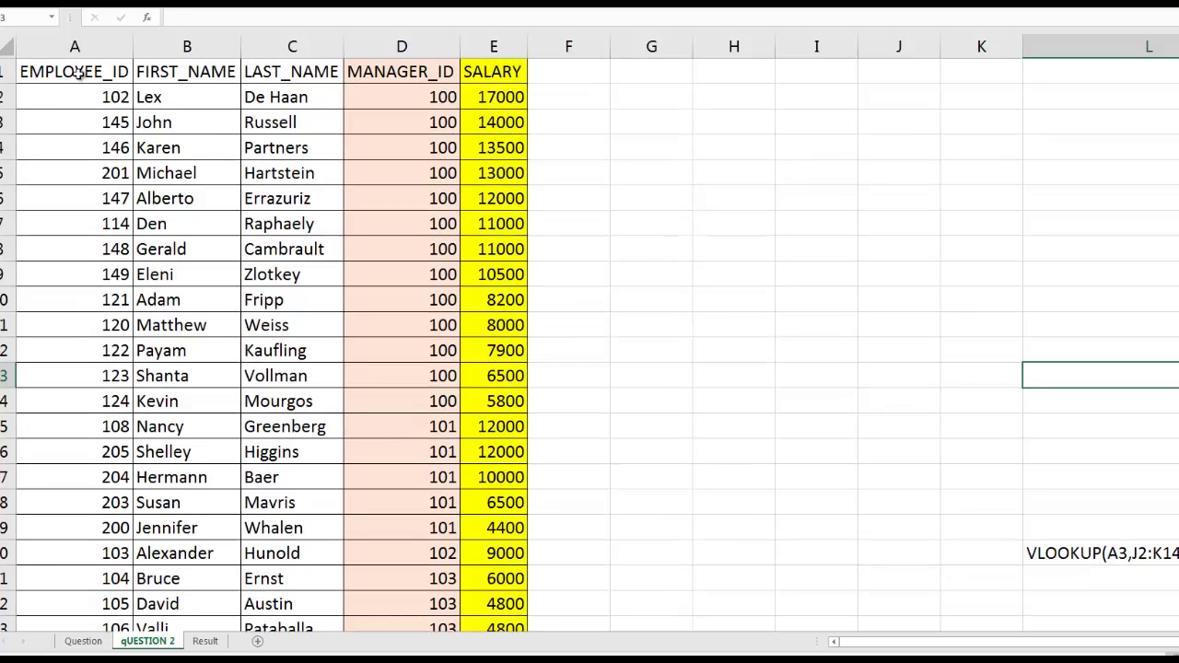
click(73, 73)
click(189, 72)
click(277, 72)
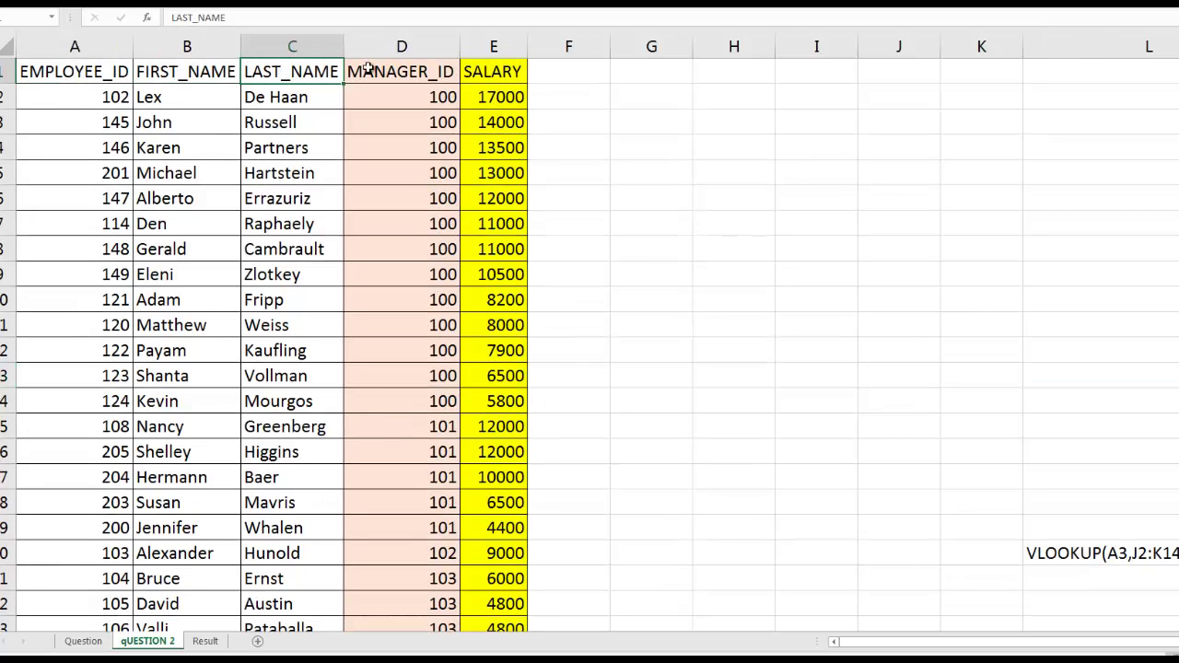
click(375, 71)
click(495, 72)
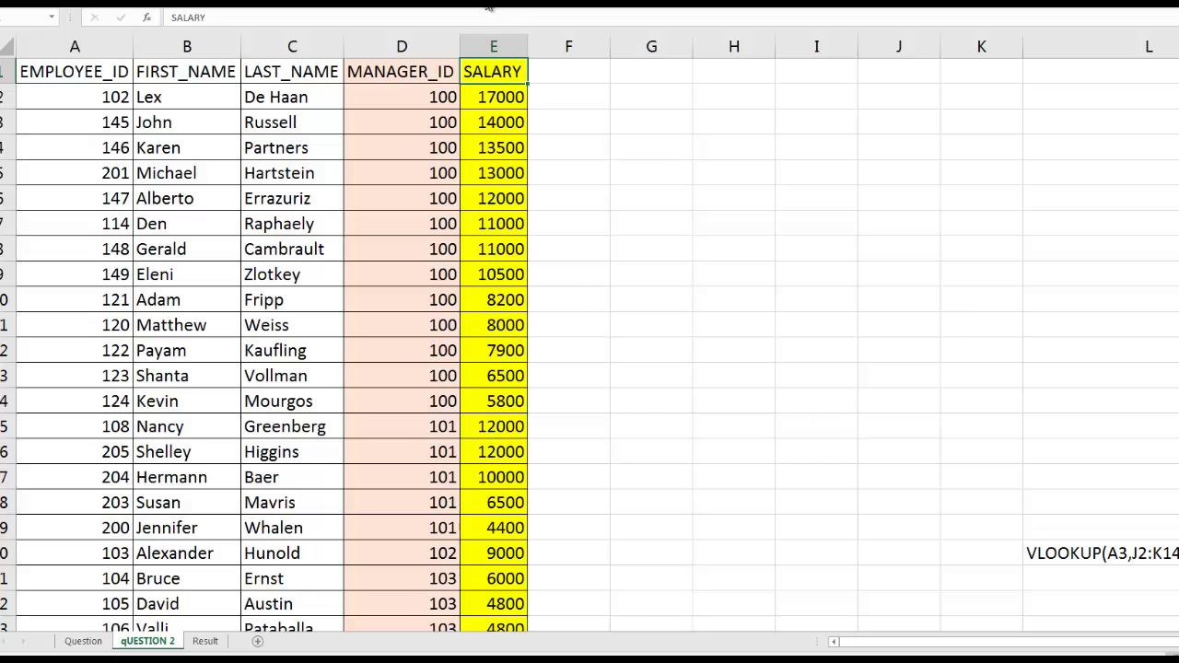
Step: Match the first three employee IDs with their salaries in the employee table
click(119, 95)
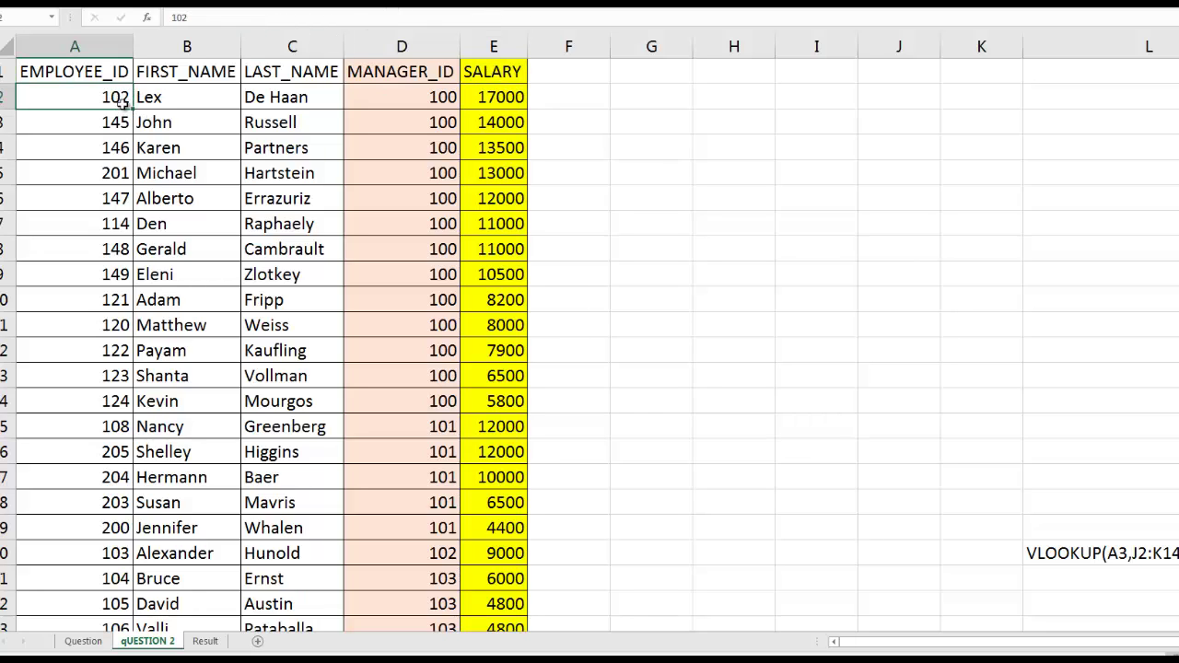
click(512, 97)
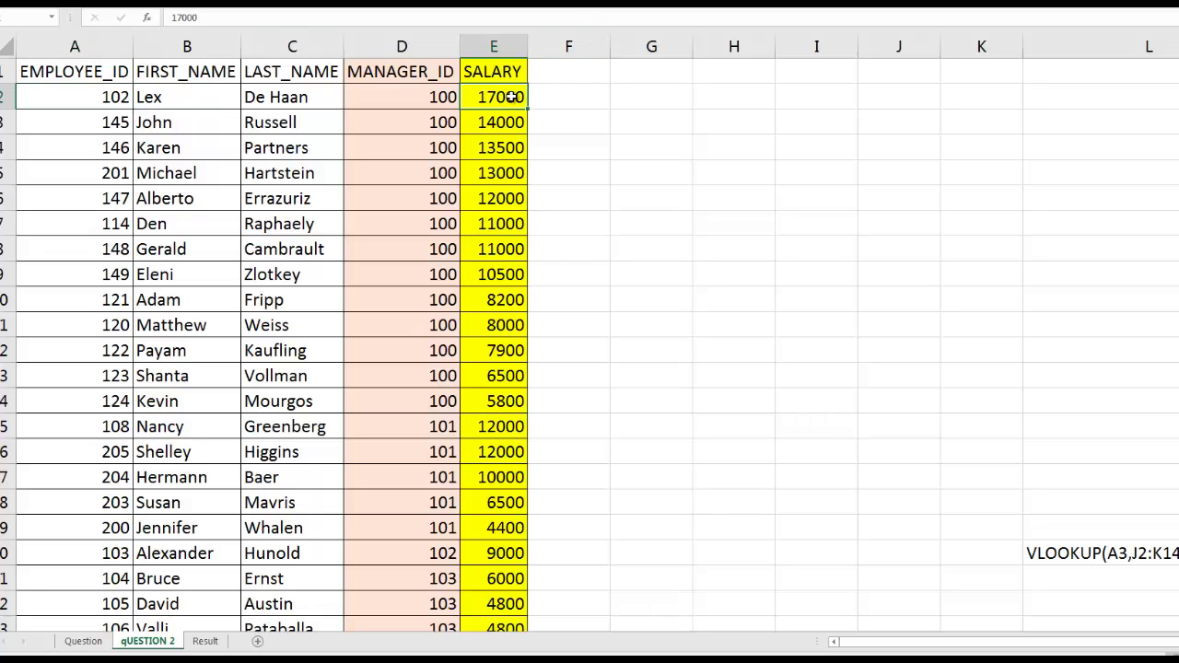
click(111, 123)
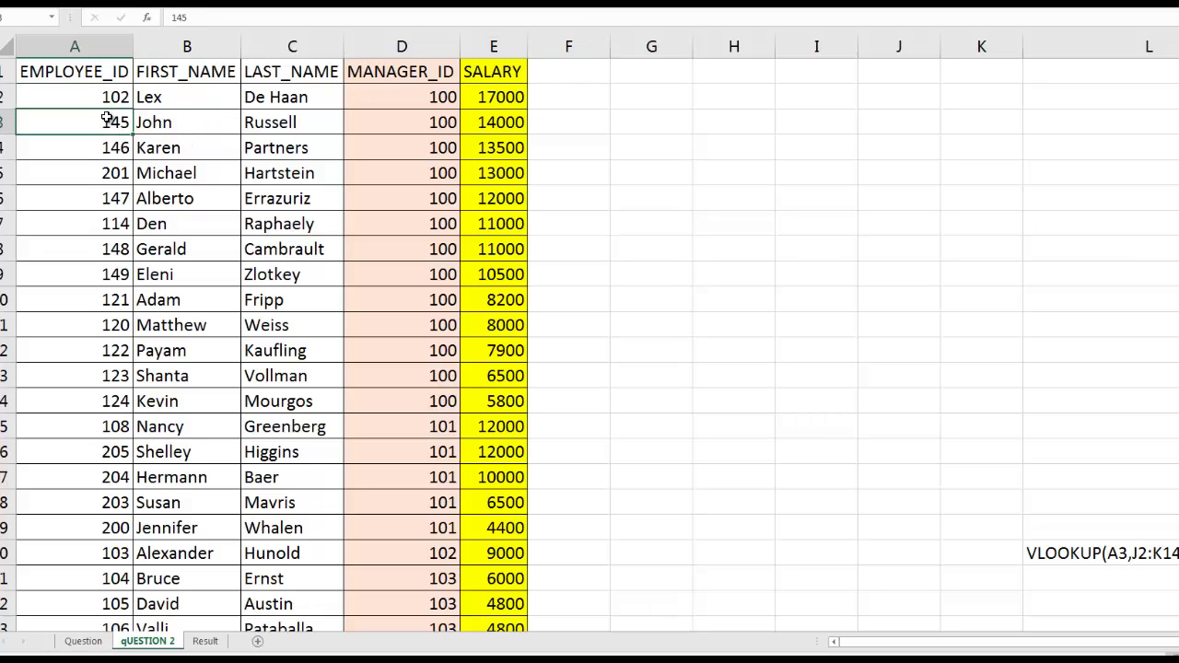
click(510, 122)
click(96, 147)
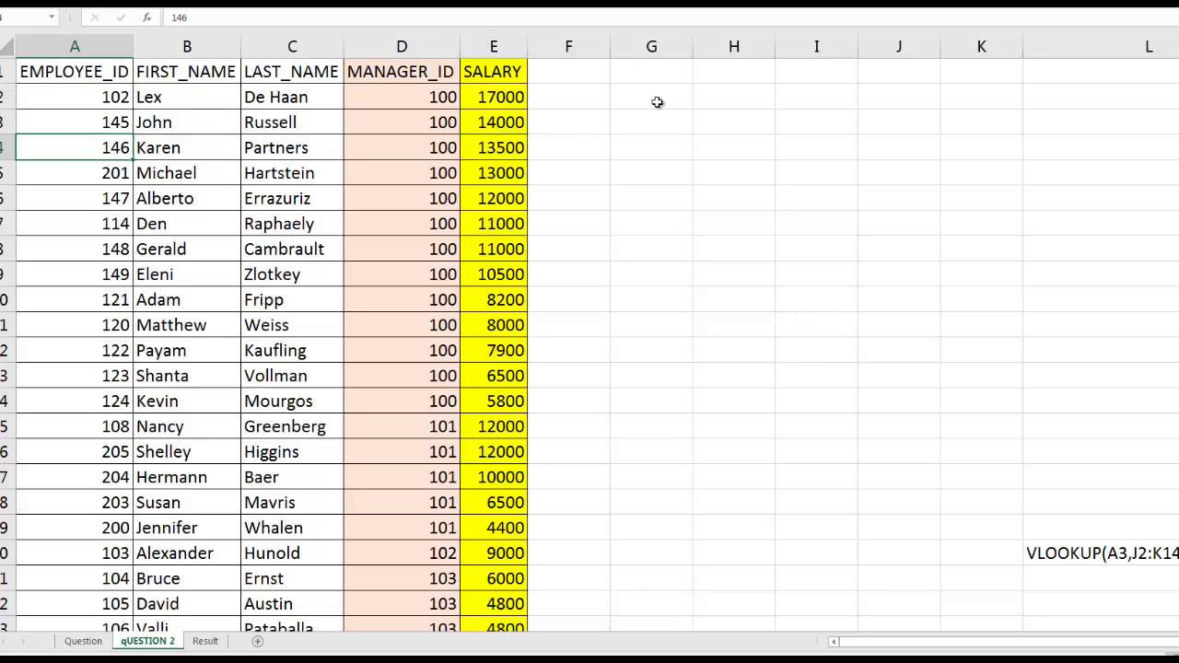
click(492, 150)
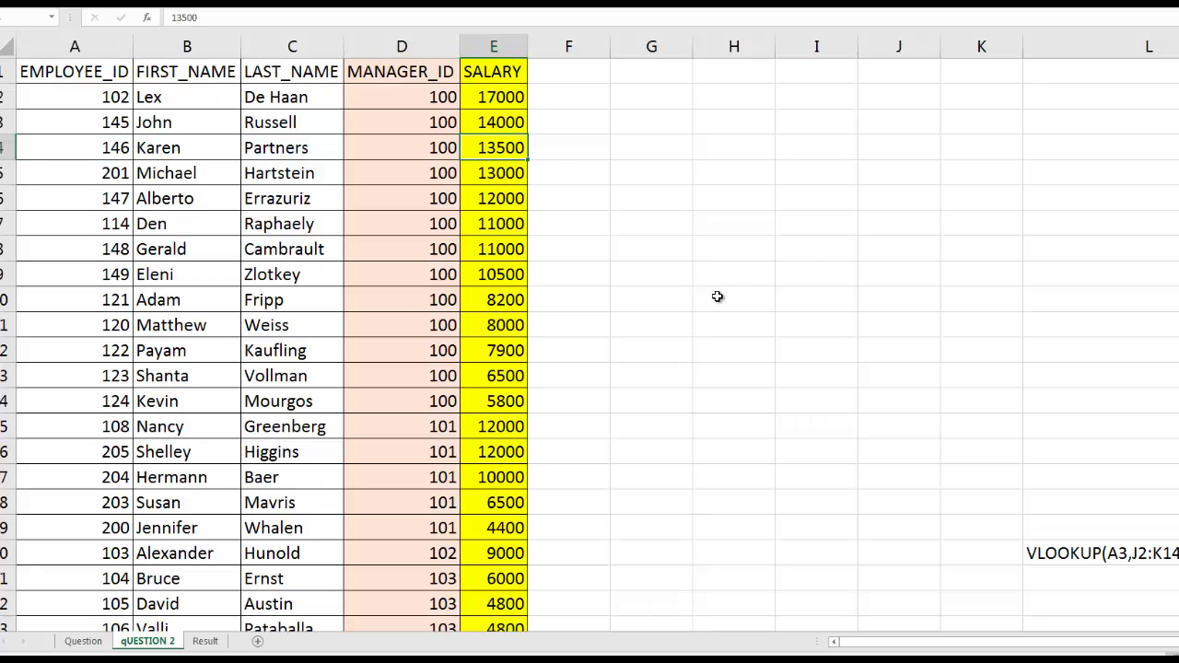
Step: Bring the EMPLOYEE_ID and Salary table in columns O and P fully into view, resizing the workbook window
drag(1121, 643, 1178, 643)
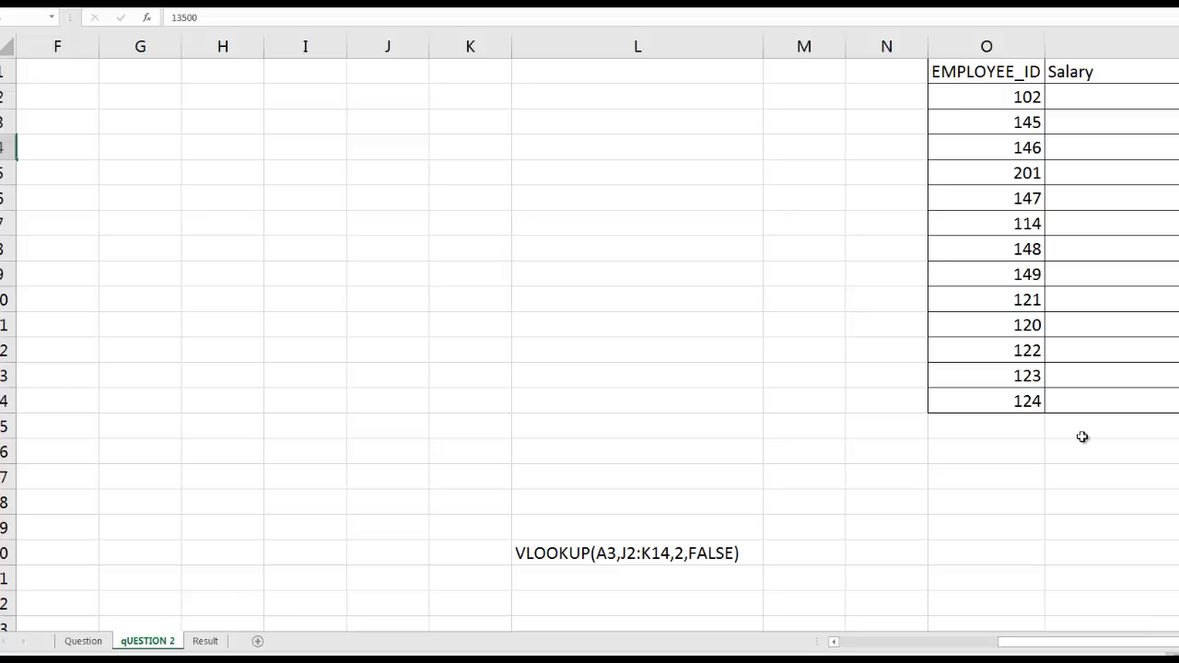
drag(1065, 2, 528, 15)
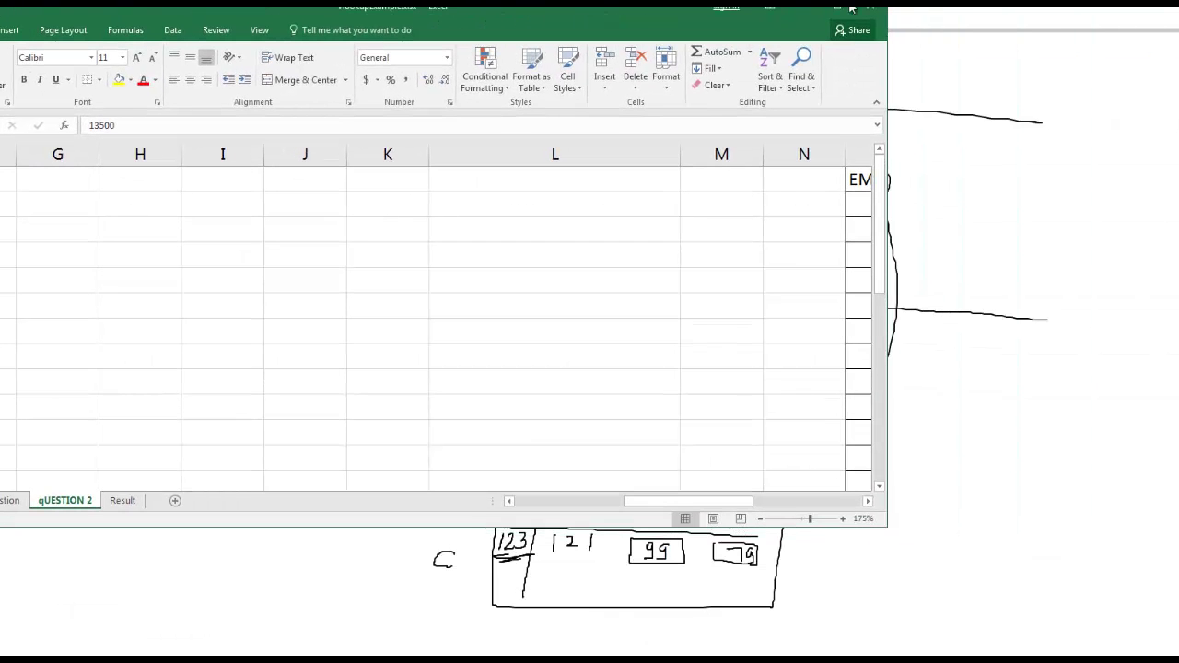
drag(889, 525, 1175, 645)
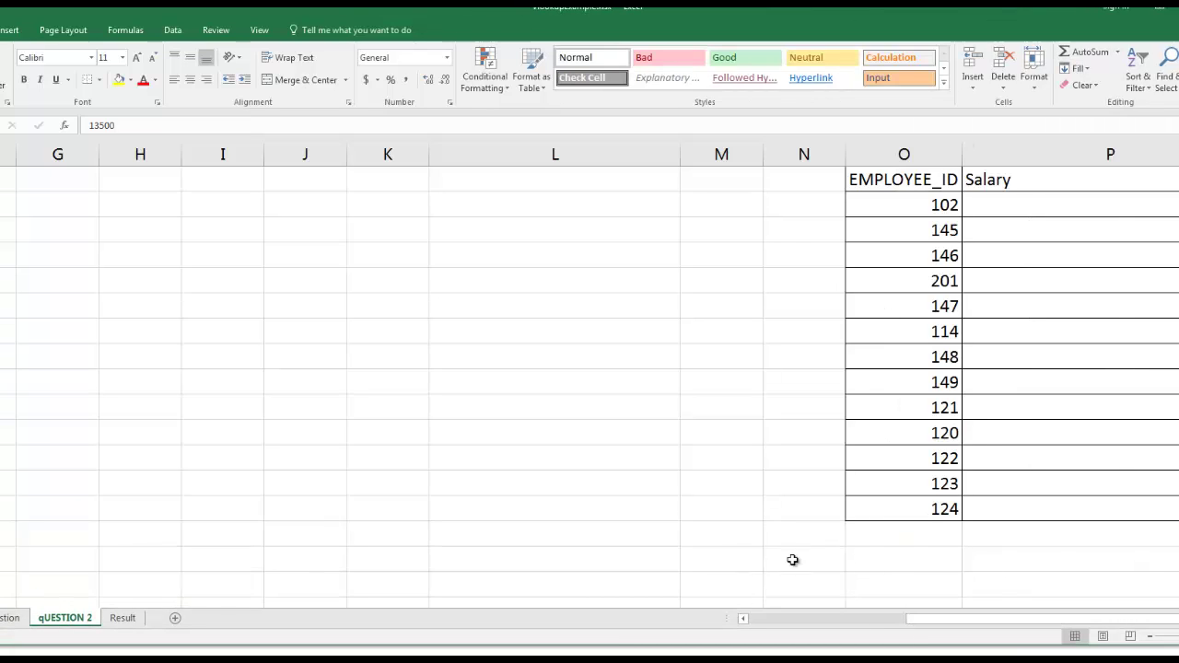
click(1053, 550)
key(Right)
key(Right)
key(Right)
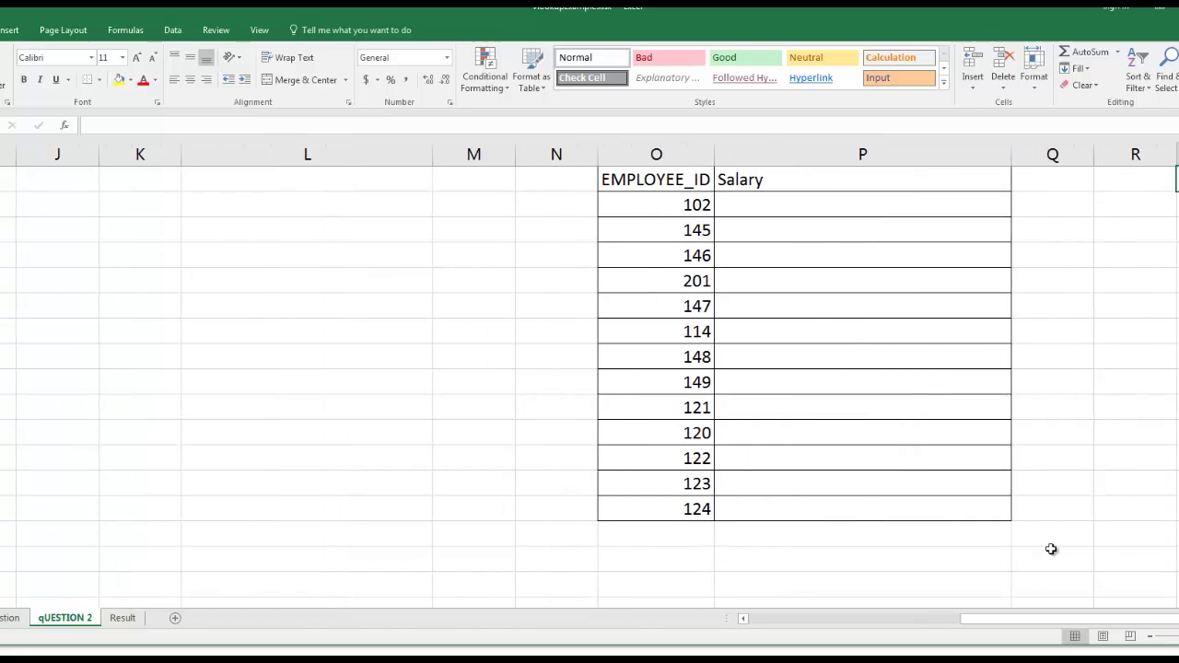
Step: Examine the second table's EMPLOYEE_ID values in column O and the empty Salary cells in column P
click(634, 175)
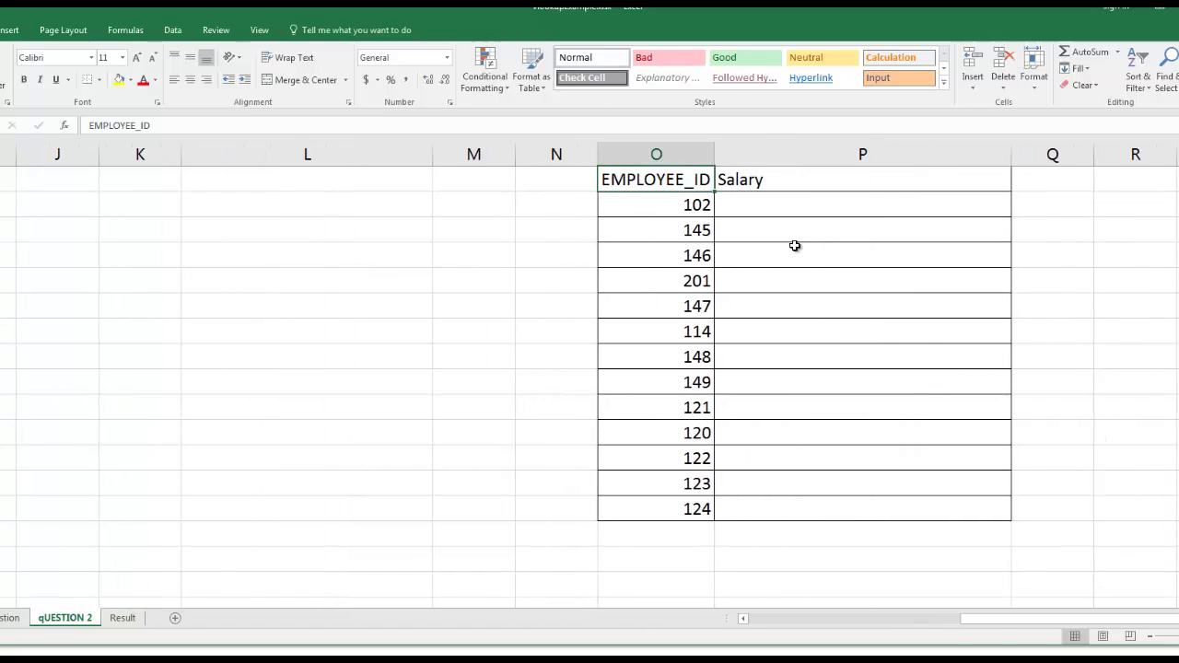
drag(795, 246, 952, 512)
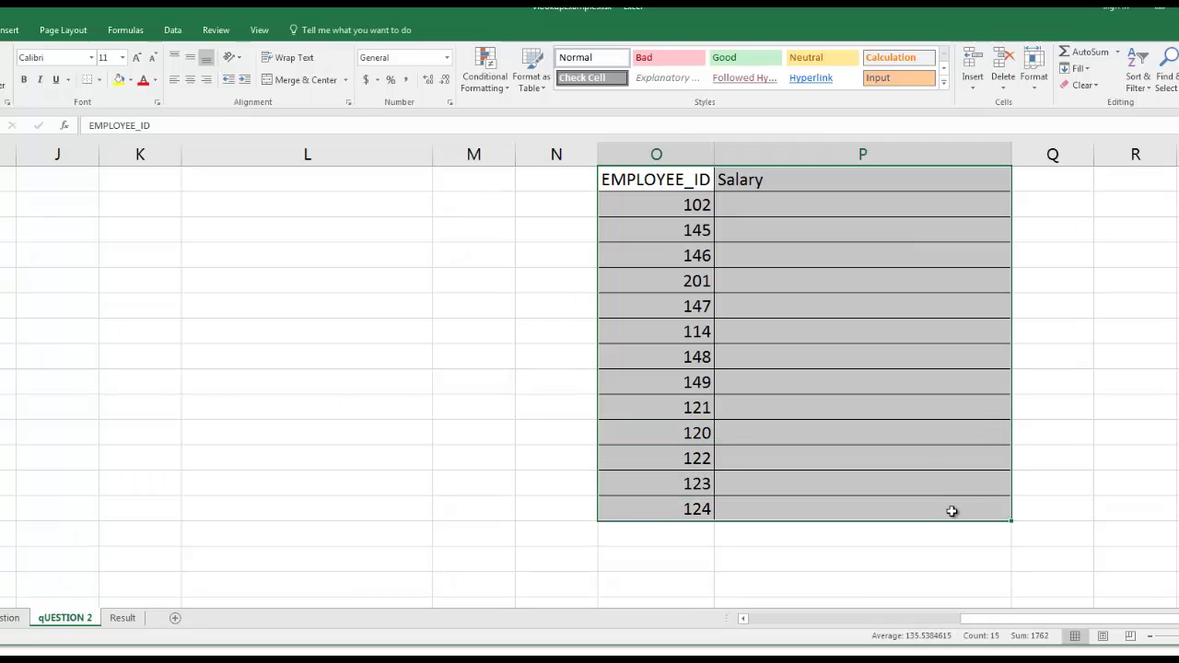
click(820, 248)
click(778, 194)
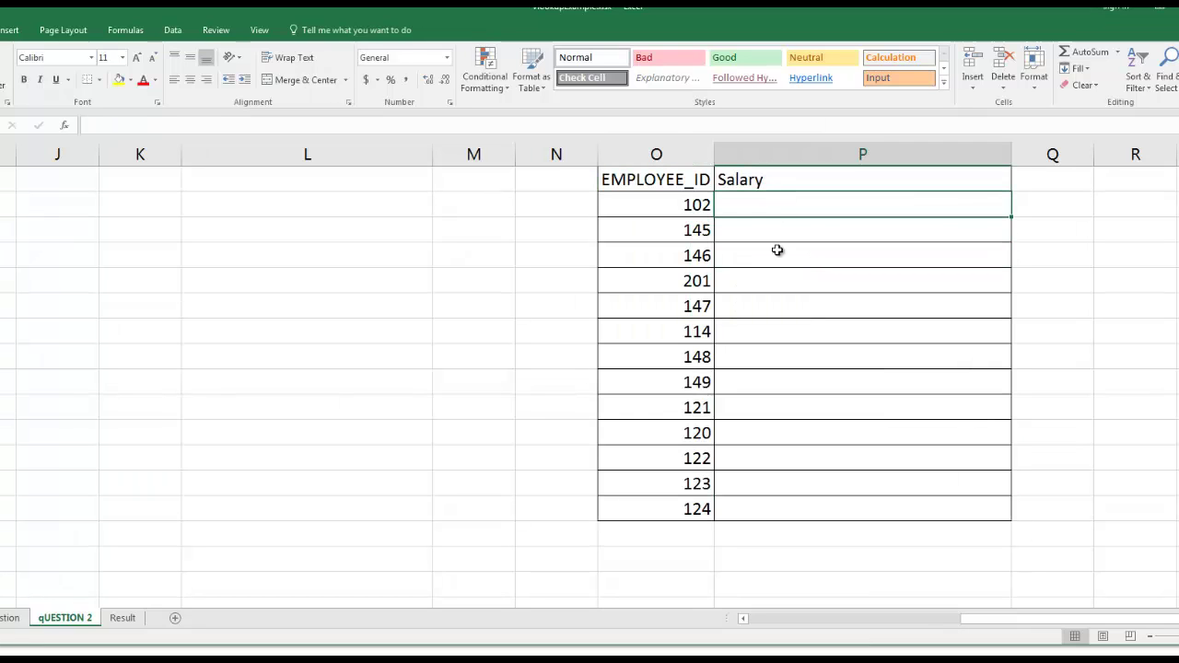
drag(778, 249, 778, 492)
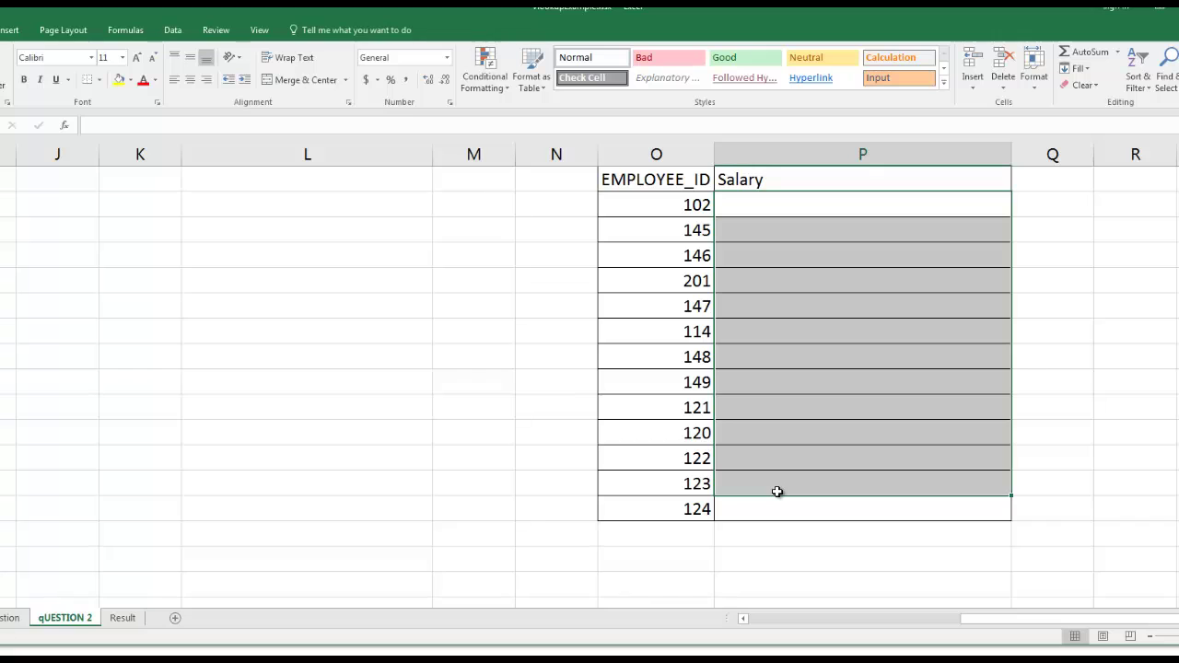
click(837, 329)
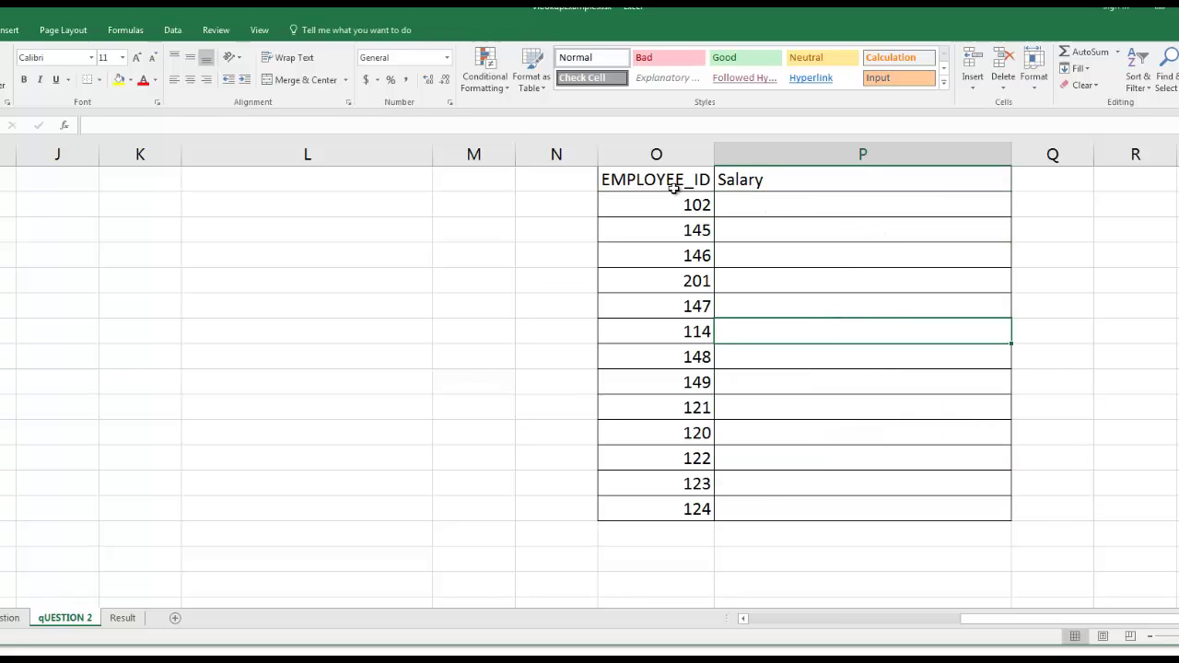
drag(683, 206, 712, 508)
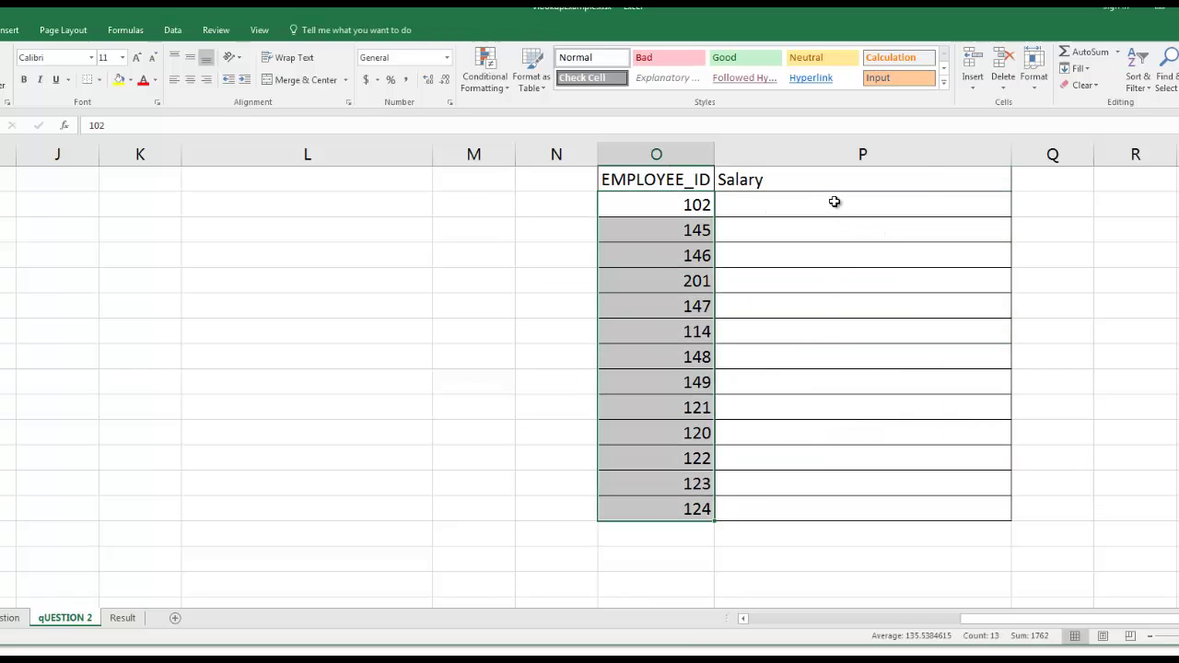
click(824, 199)
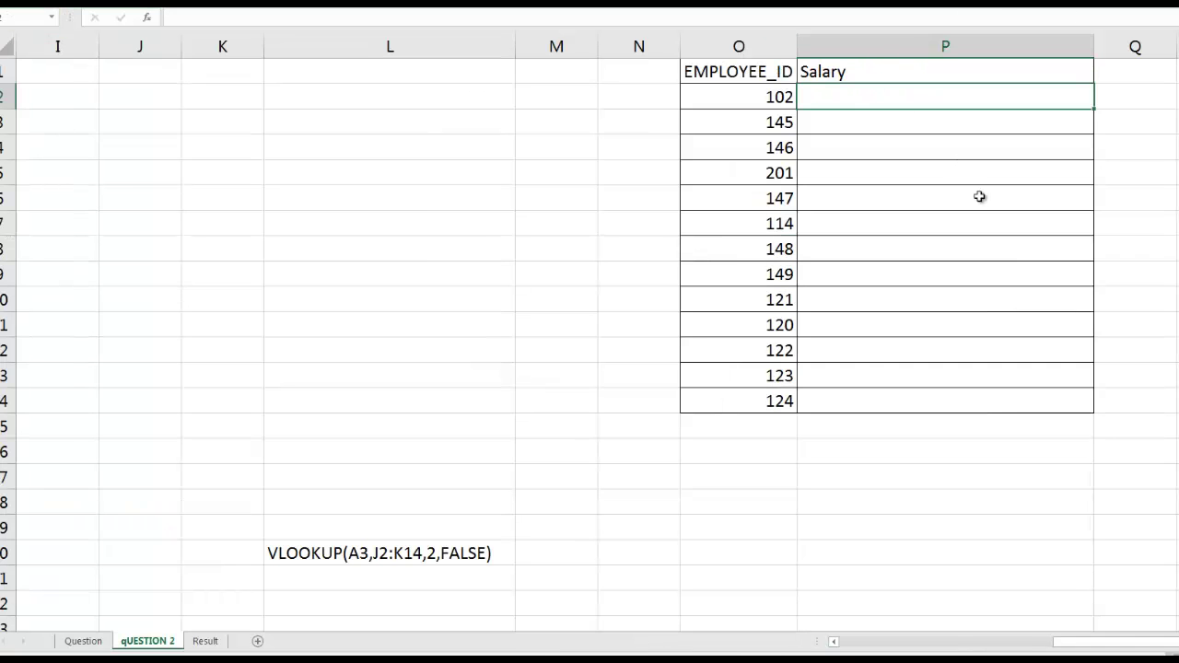
Step: Return to the source employee table in columns A to E and reposition the workbook window over the notes
ctrl+scroll(779, 439, down, 3)
scroll(781, 441, left, 6)
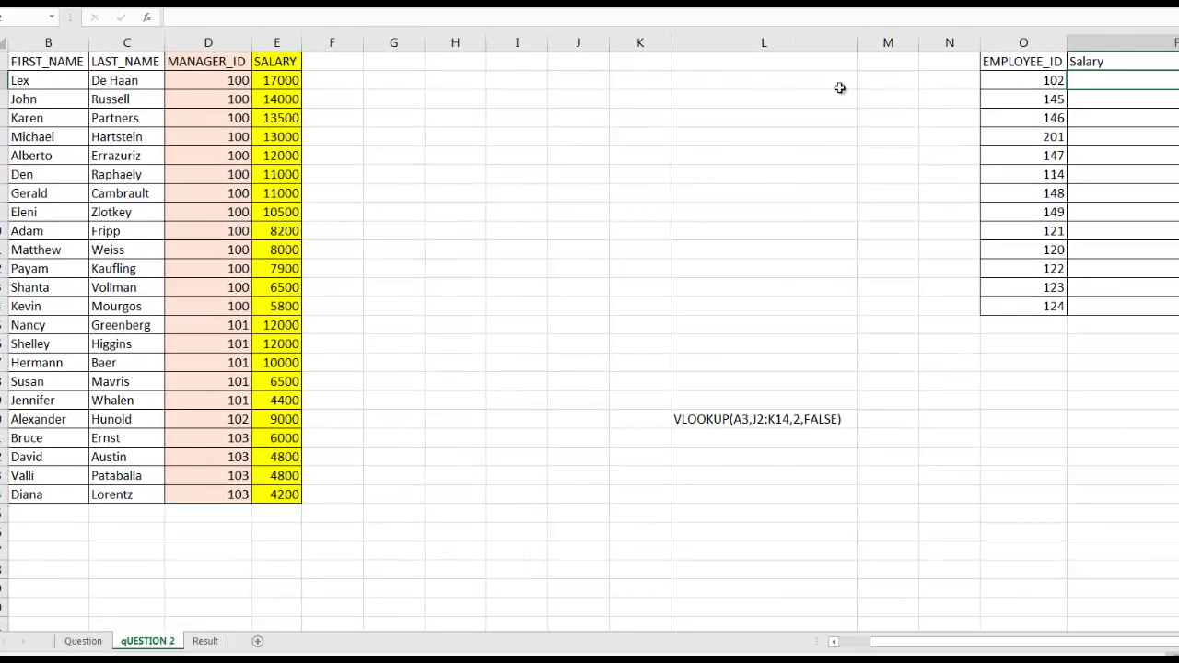
click(25, 79)
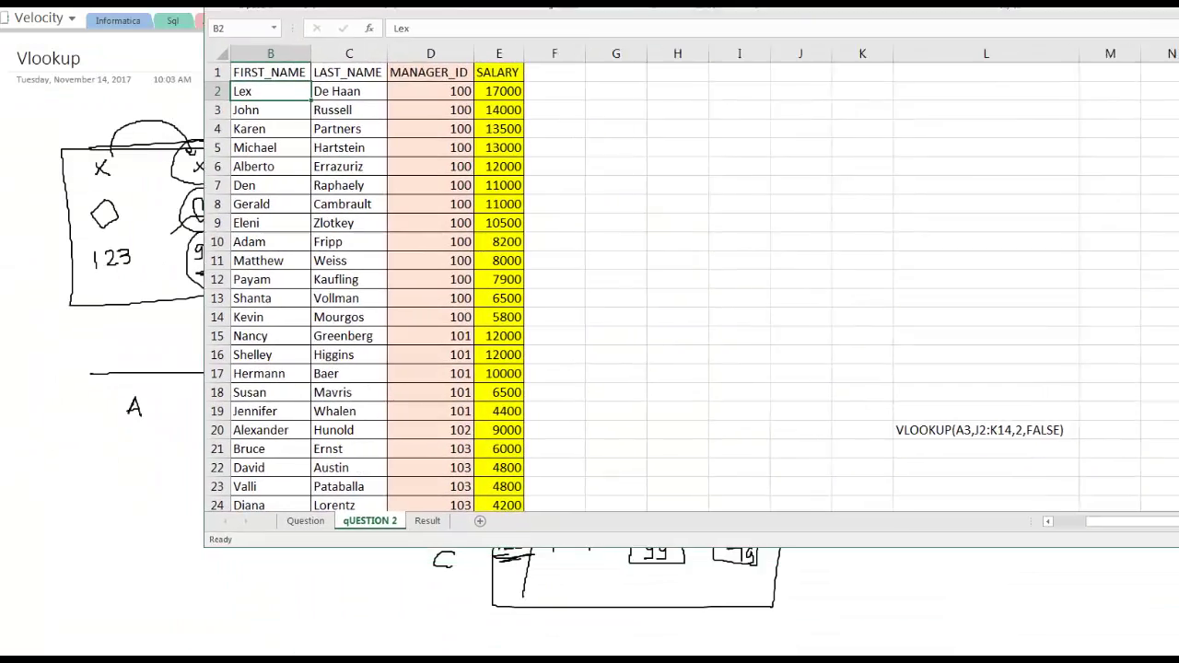
drag(664, 2, 595, 19)
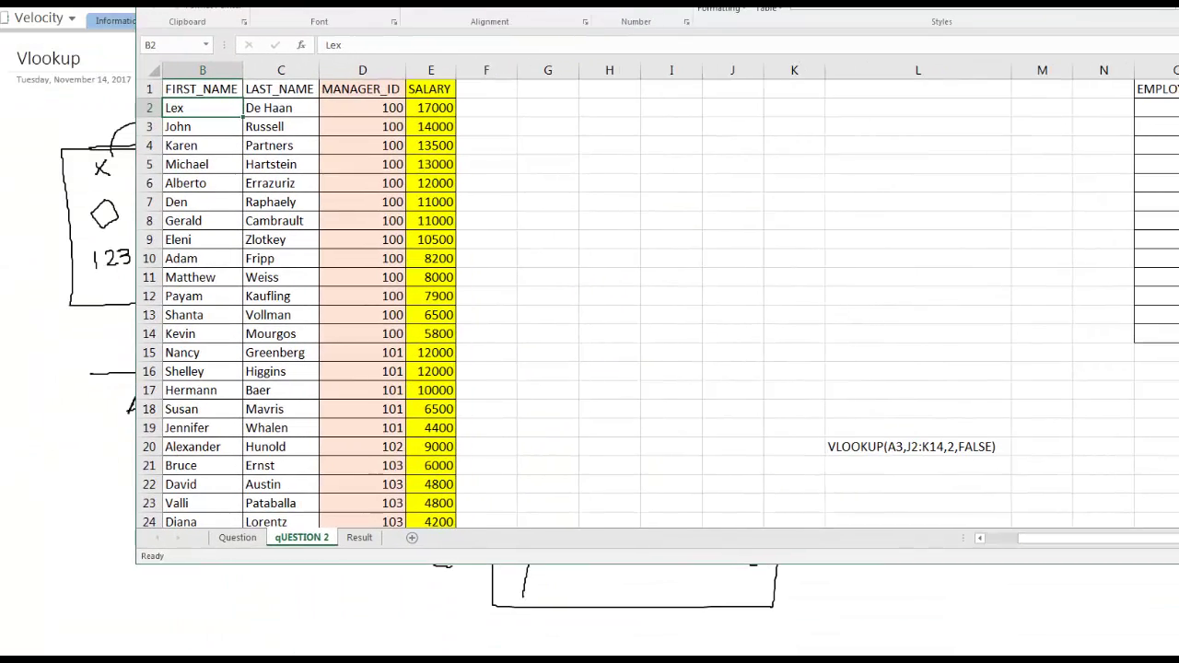
drag(1084, 537, 943, 538)
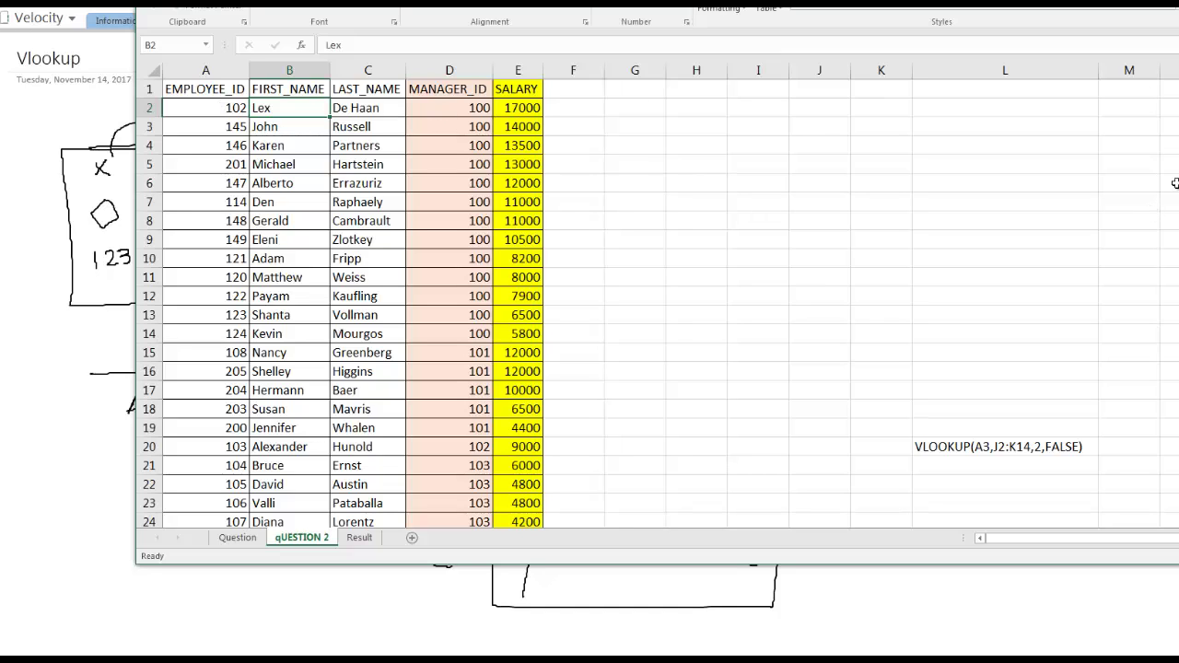
Step: Copy the EMPLOYEE_ID and Salary table in O1:P14 to cell H1, beside the source employee table
drag(1178, 90, 1178, 334)
key(ctrl+c)
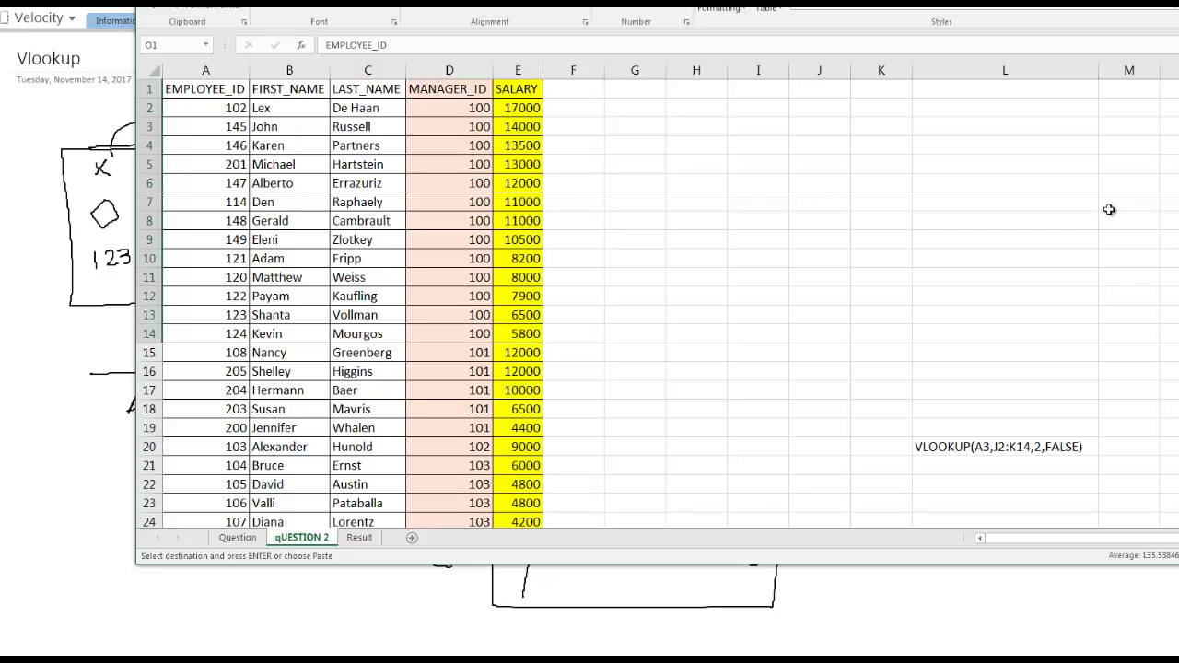
click(692, 89)
key(ctrl+v)
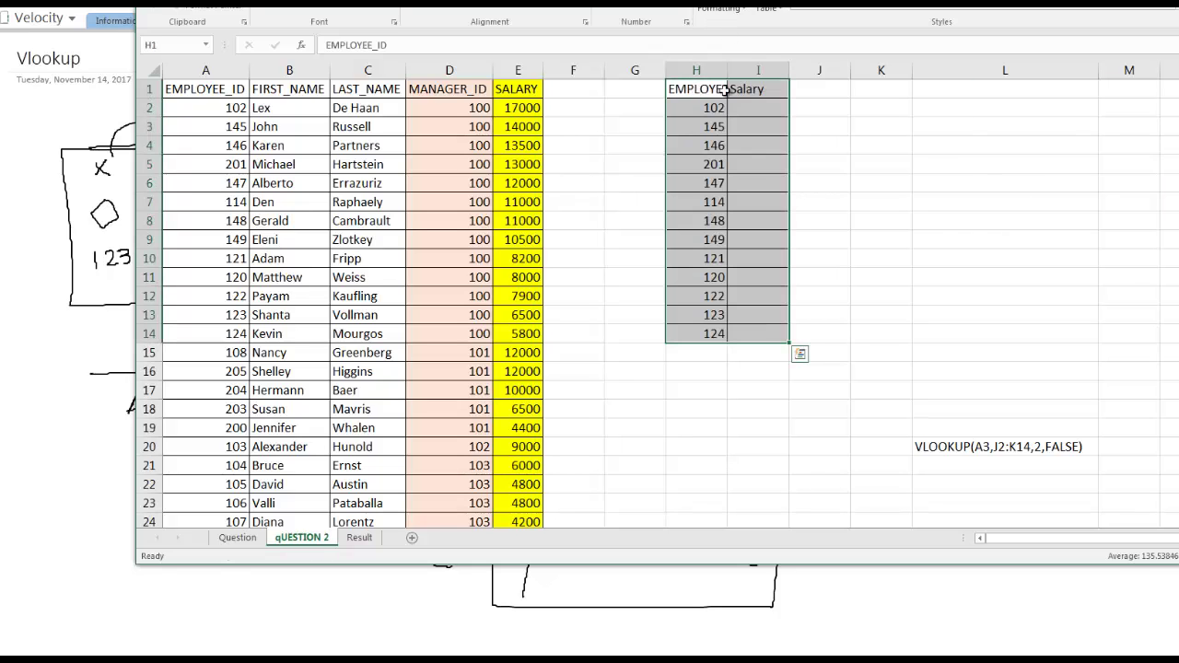
Step: Widen the copied table's Salary column I and EMPLOYEE_ID column H so the headers and formulas fit
drag(788, 70, 935, 64)
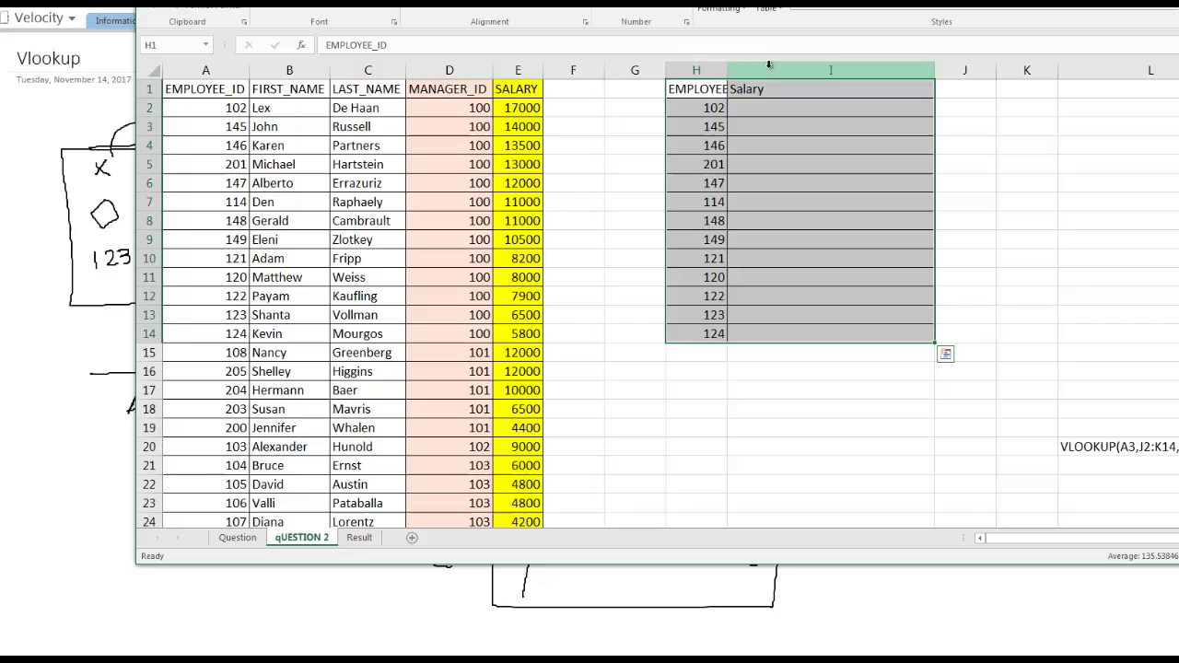
click(697, 70)
drag(728, 70, 817, 126)
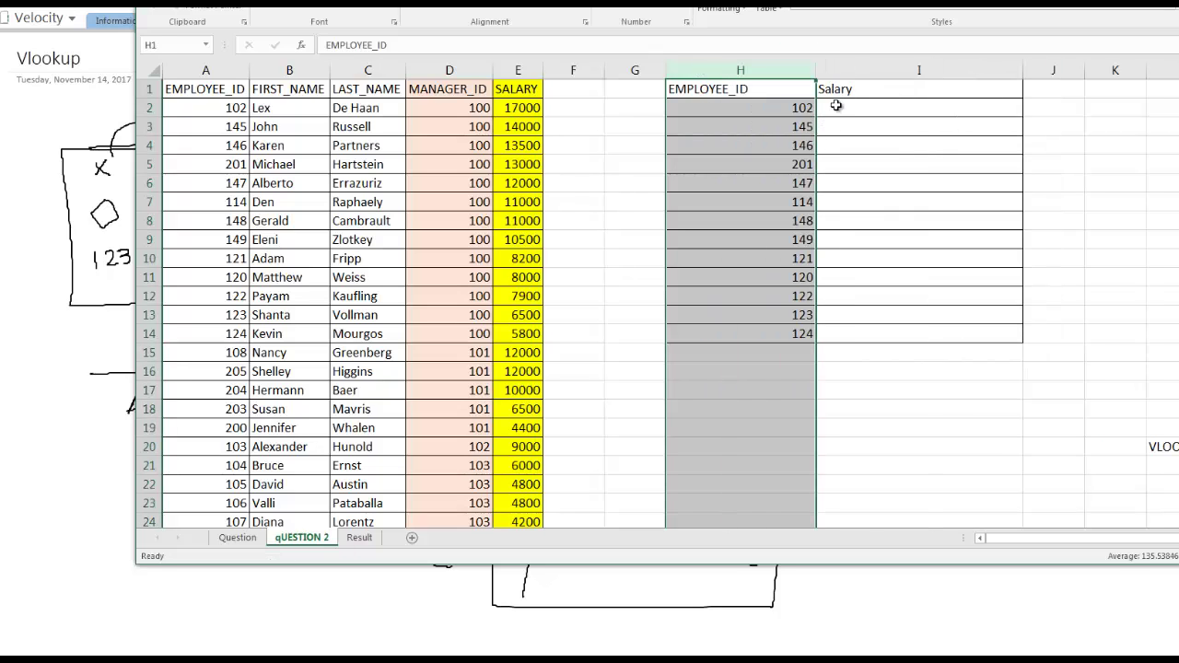
Step: Begin a VLOOKUP formula in cell I2 with H2 as the lookup value
click(836, 107)
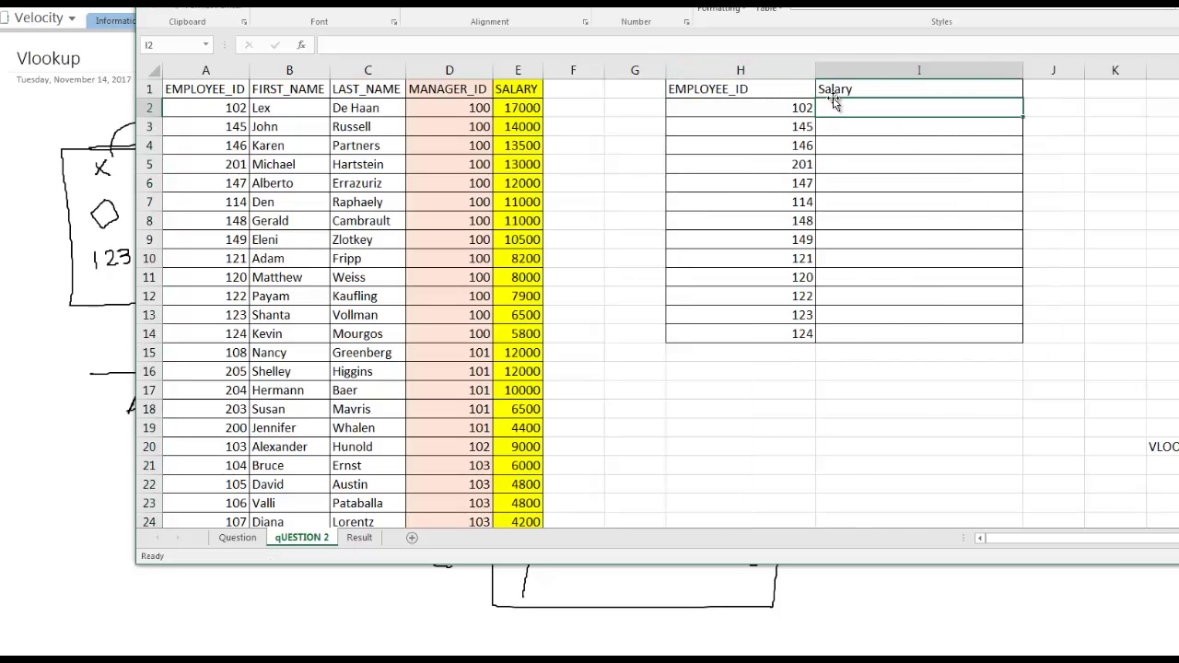
text(=vl)
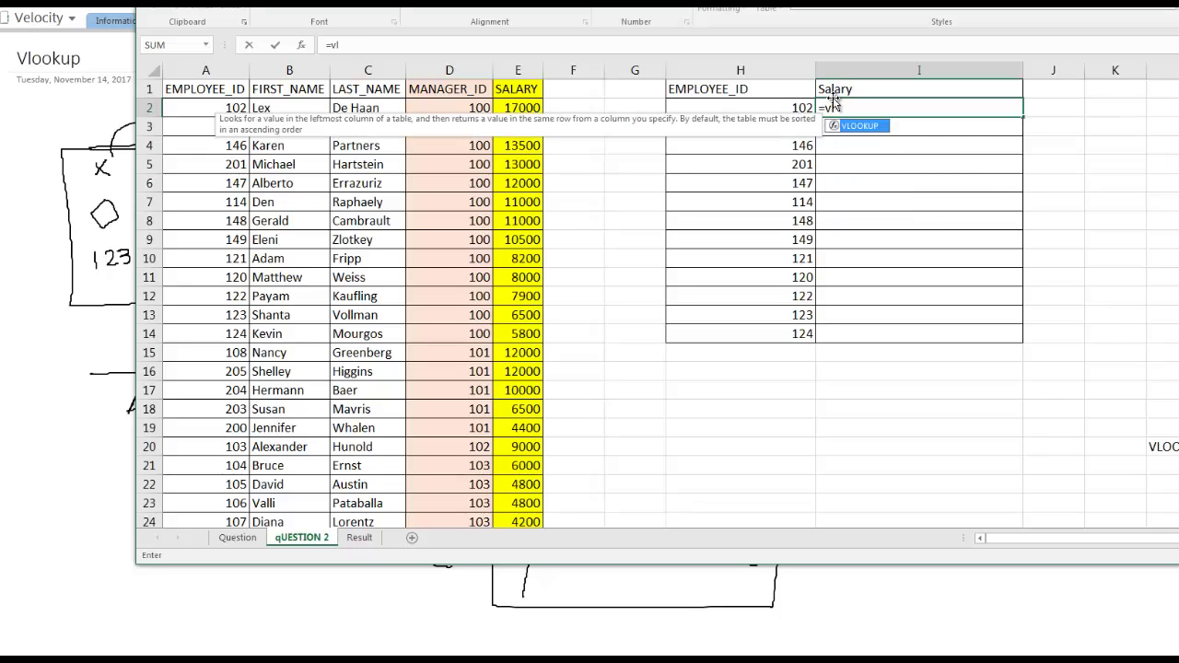
text(ookup()
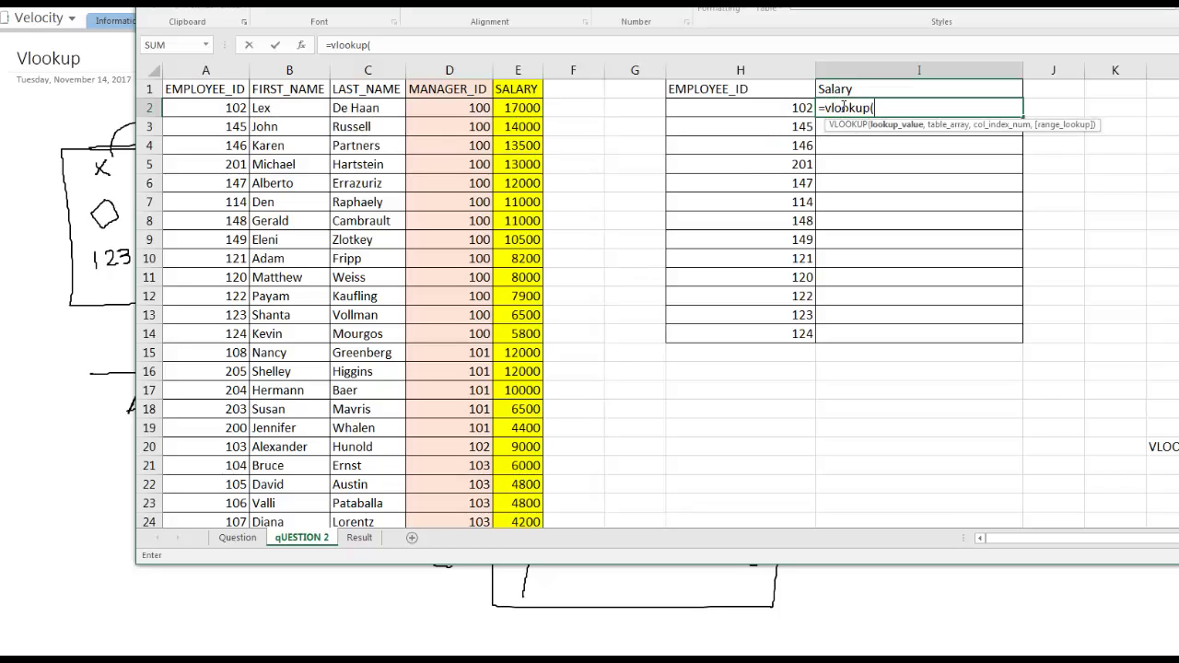
click(782, 105)
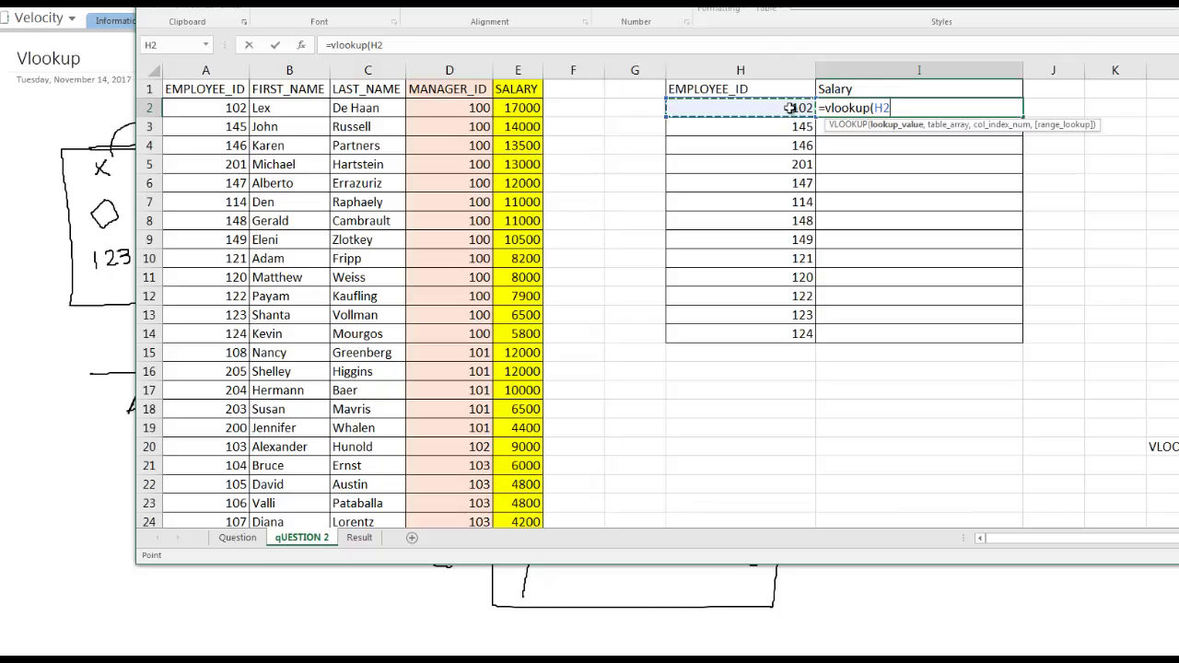
text(,)
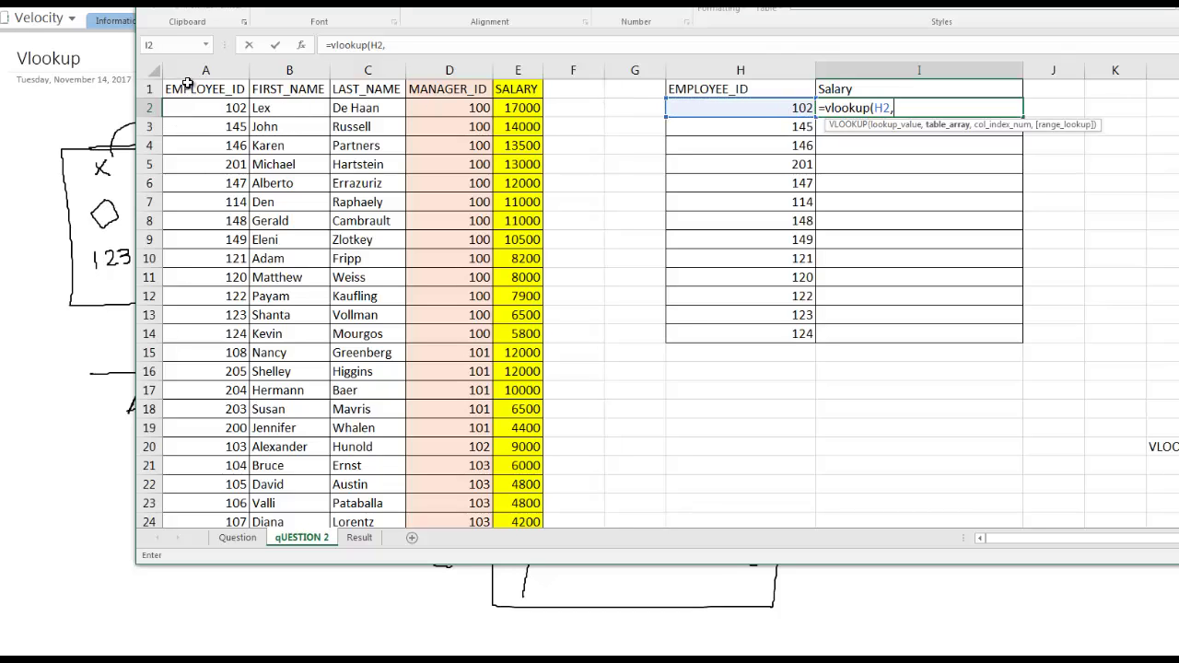
Step: Complete the I2 VLOOKUP with table array A1:E24, column index 5 and FALSE, and fill it down to I14
drag(187, 84, 364, 164)
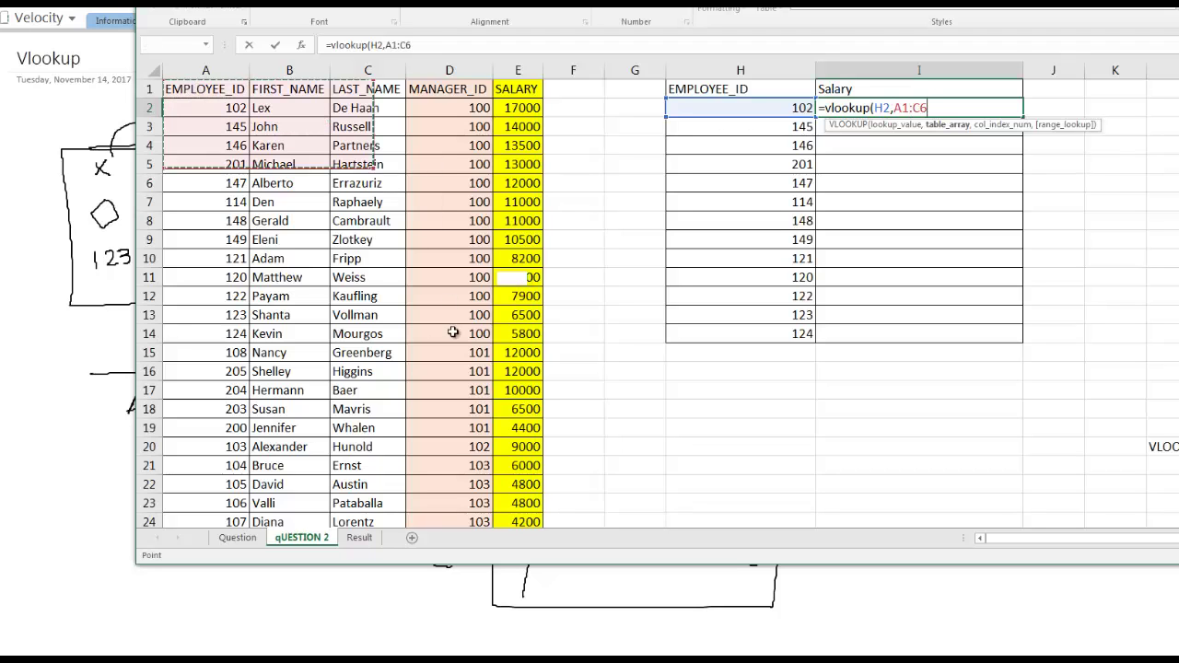
drag(454, 334, 522, 412)
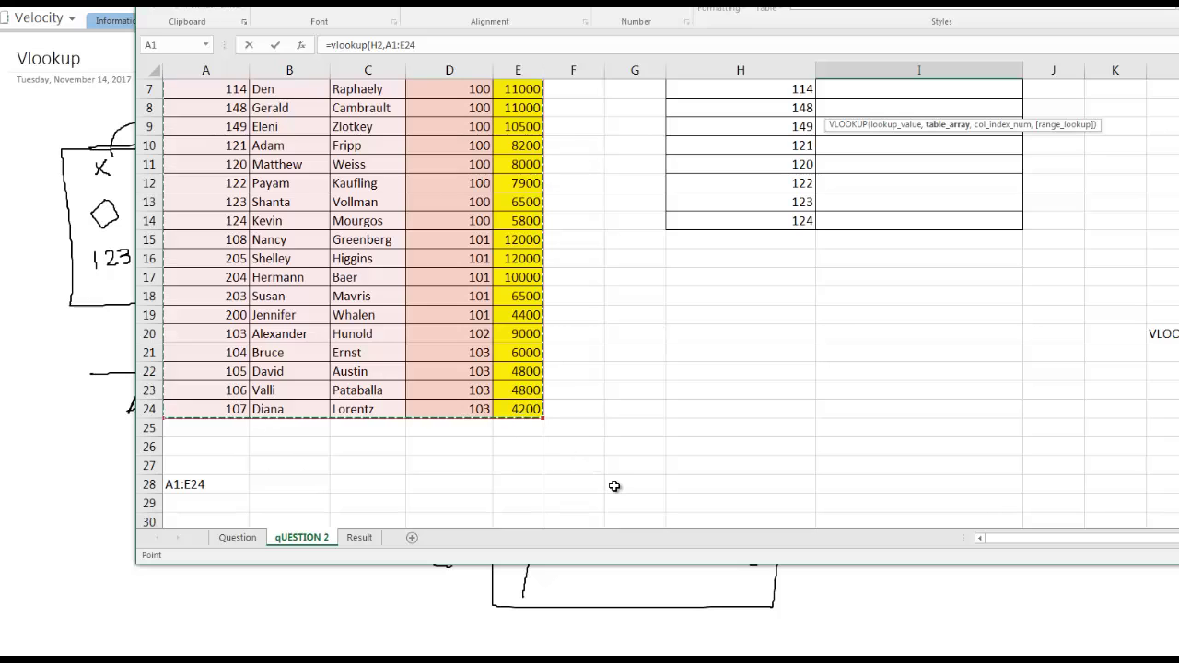
scroll(614, 485, up, 2)
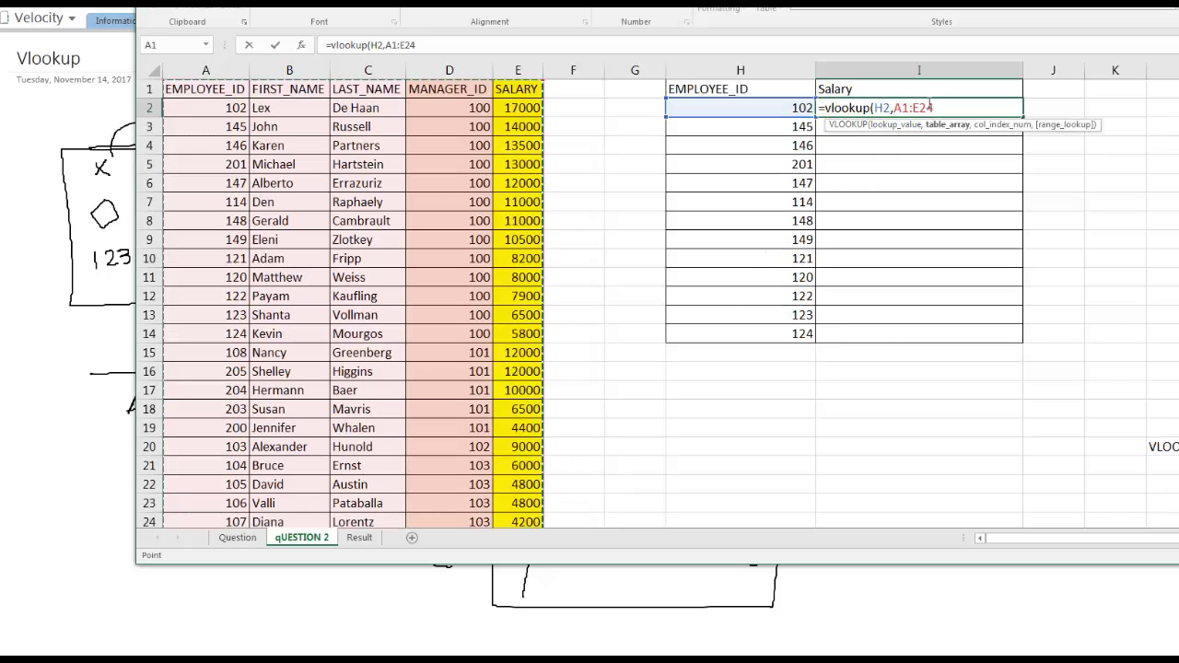
text(,)
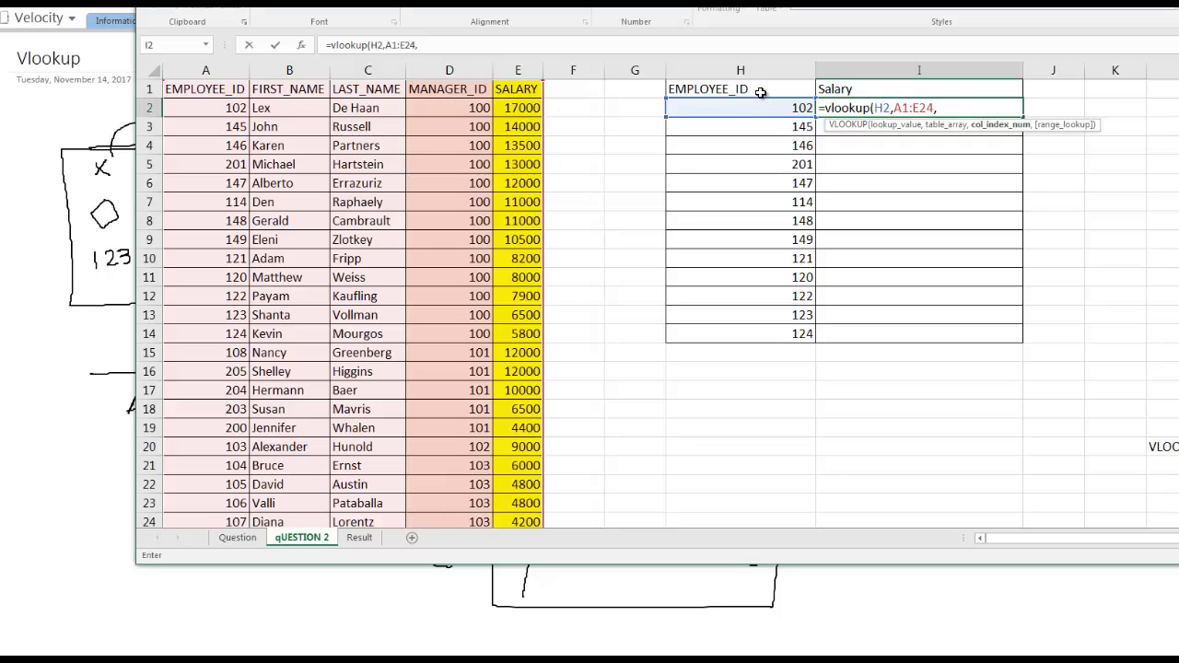
text(5,)
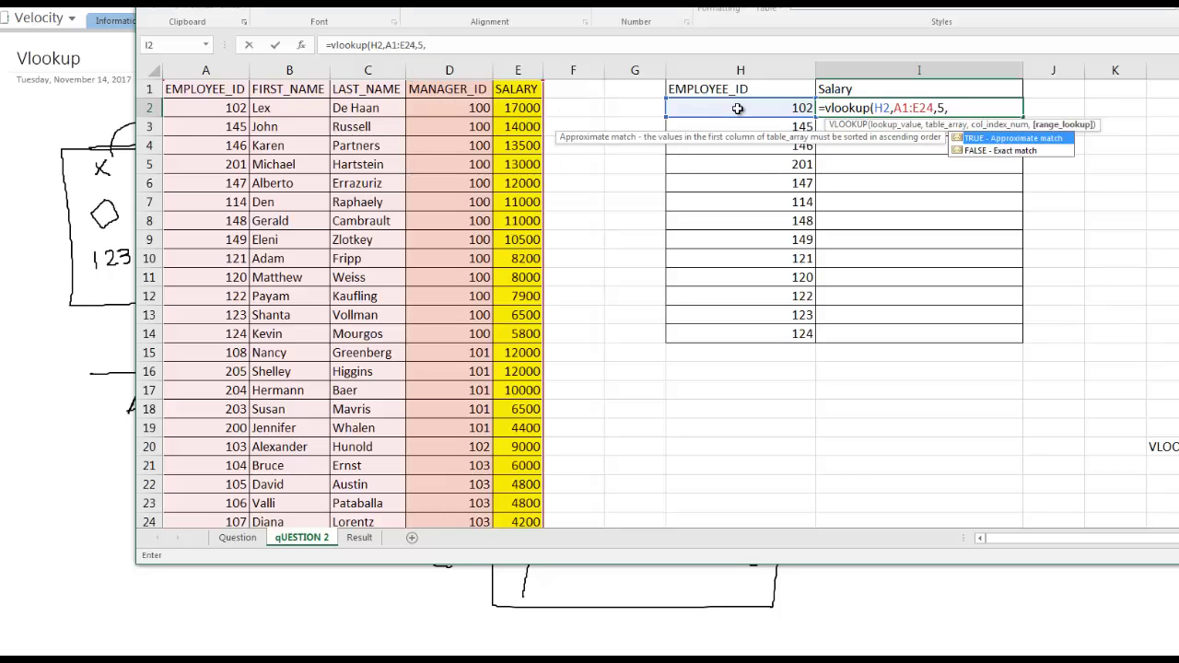
text(false))
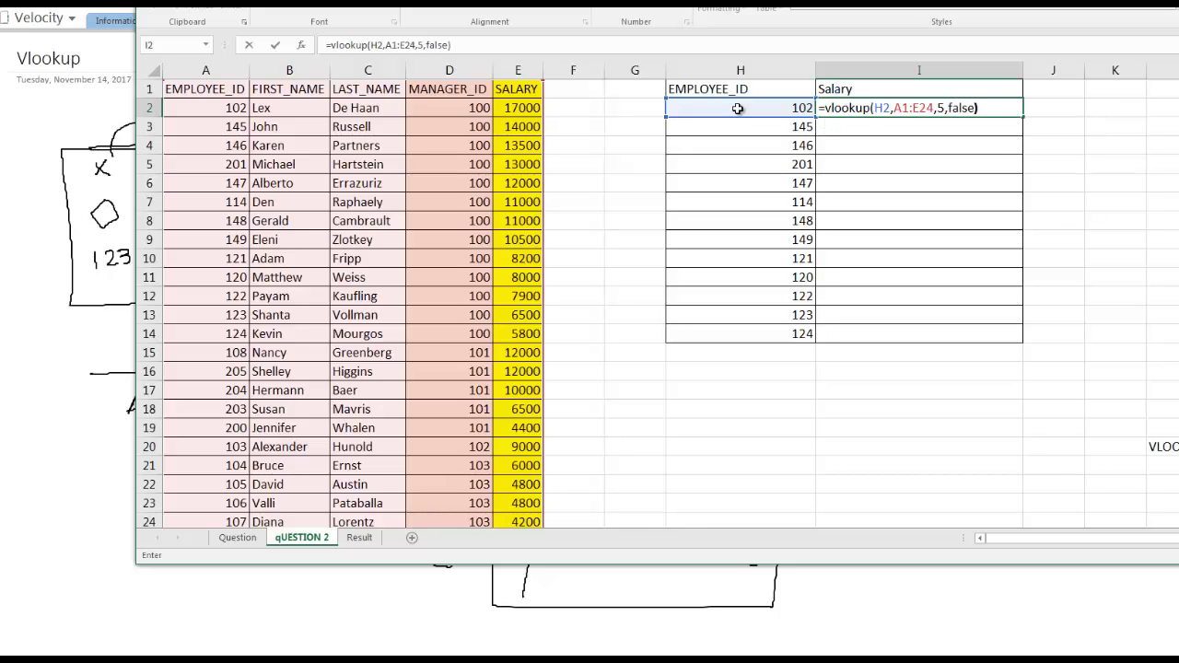
key(ctrl+Return)
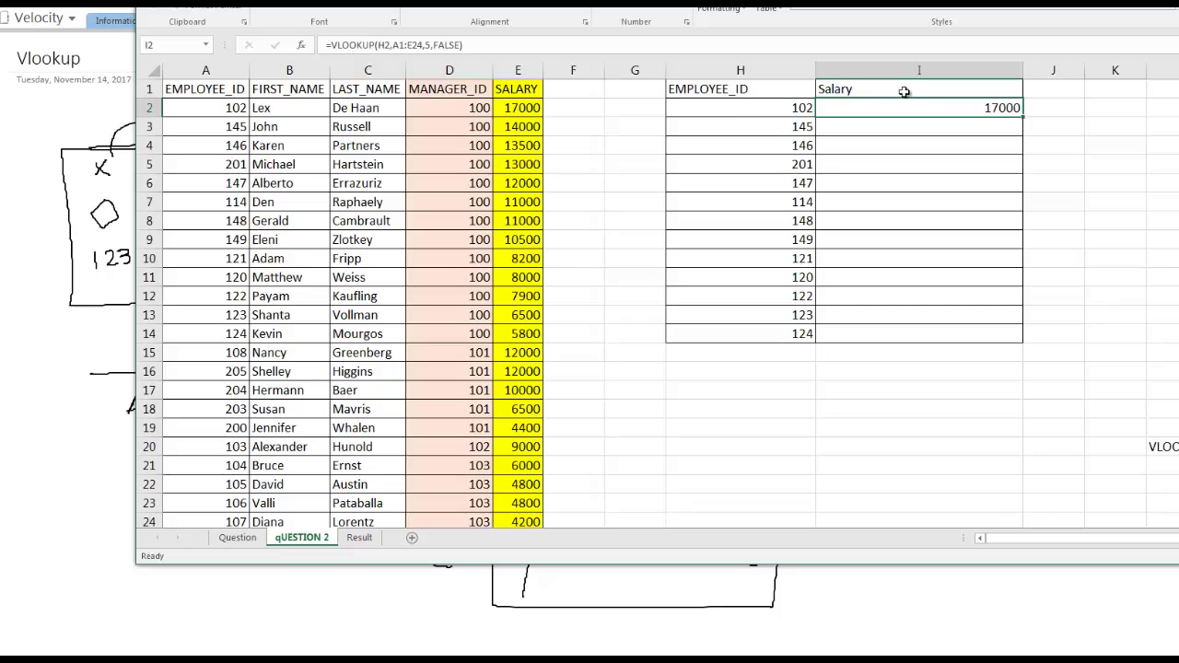
drag(1024, 118, 1013, 343)
Step: Compare the lookup value and table array references in the VLOOKUP formulas of I2, I3 and I13
click(999, 125)
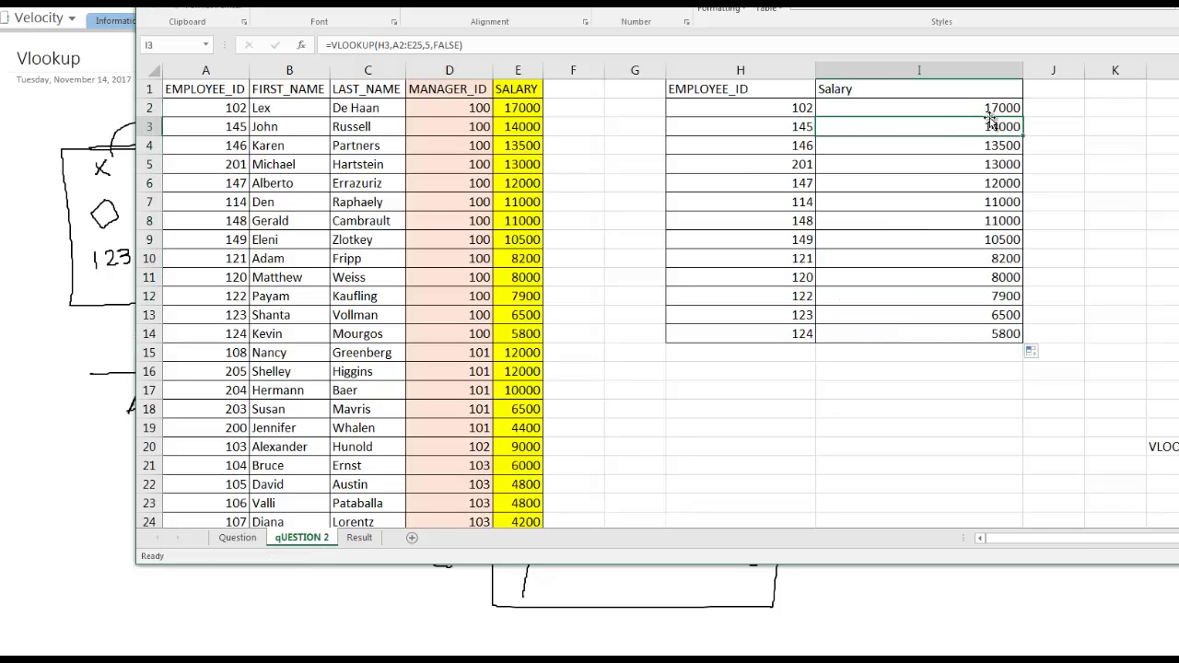
click(951, 107)
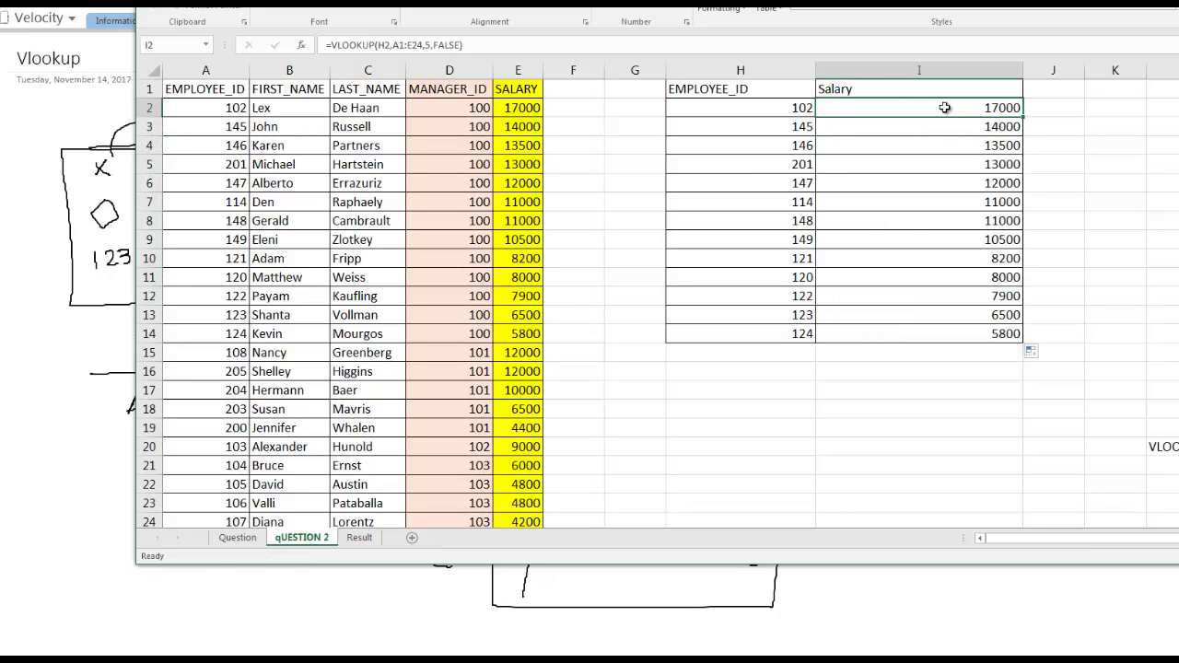
click(403, 45)
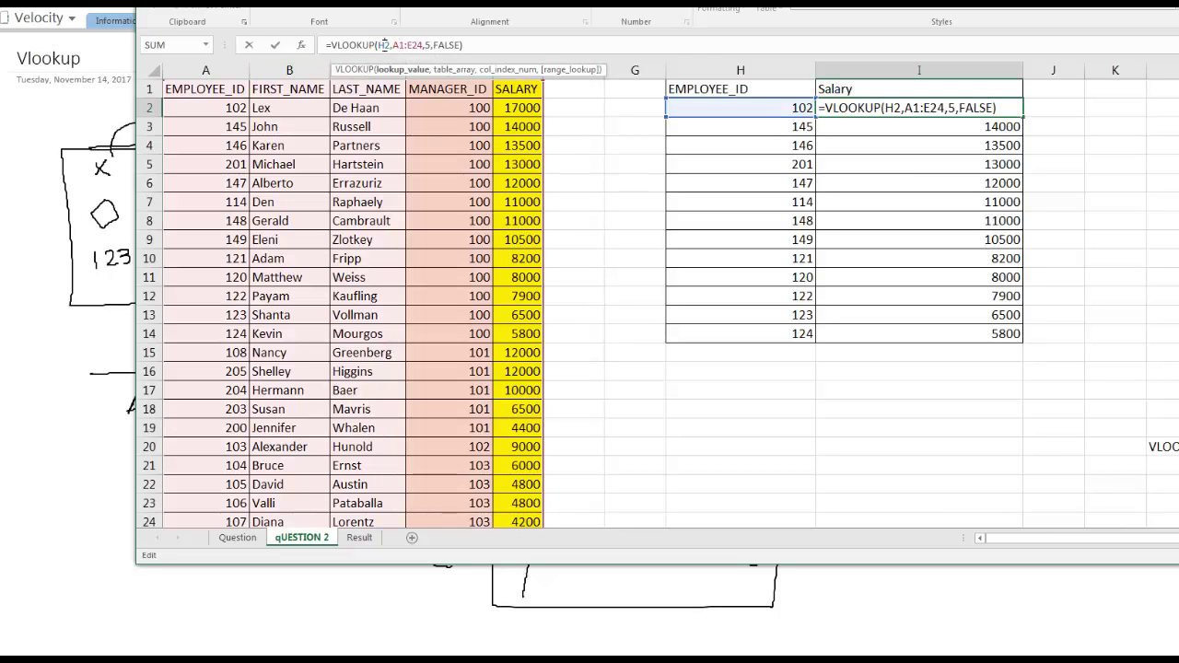
click(887, 129)
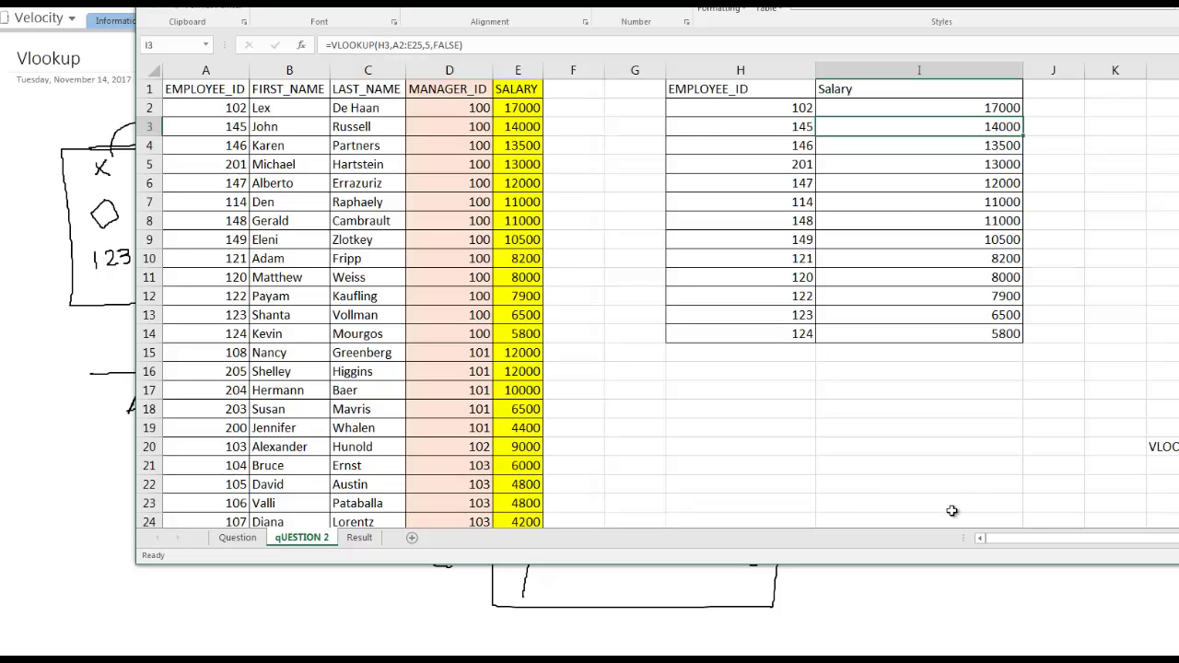
click(926, 314)
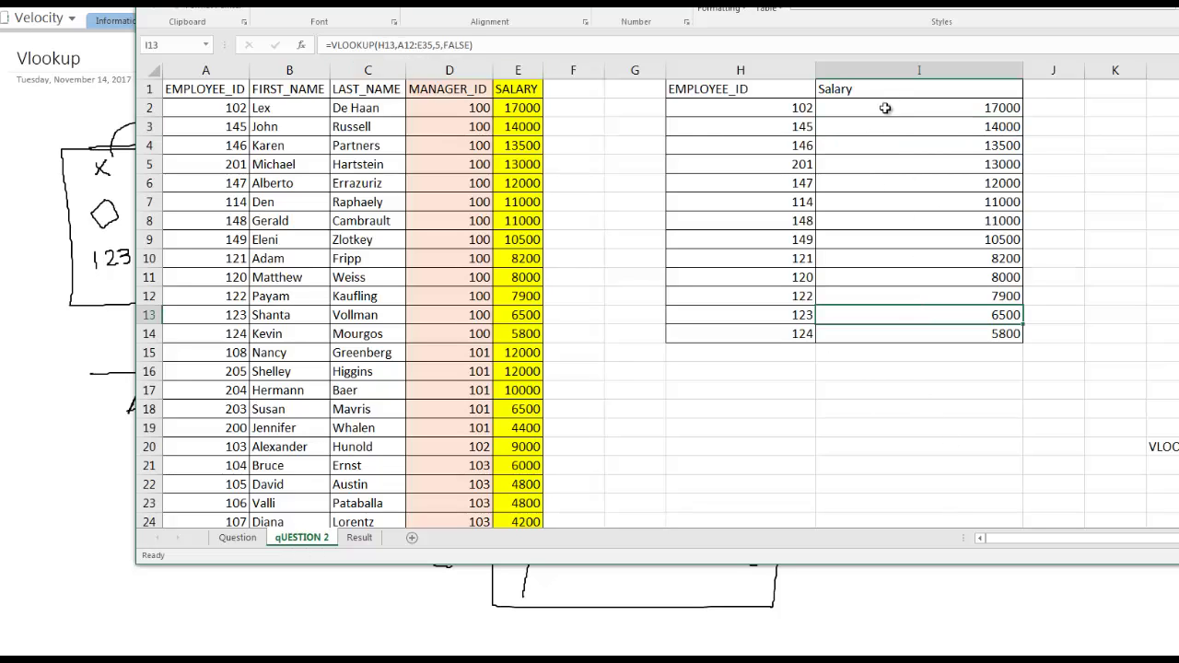
click(885, 109)
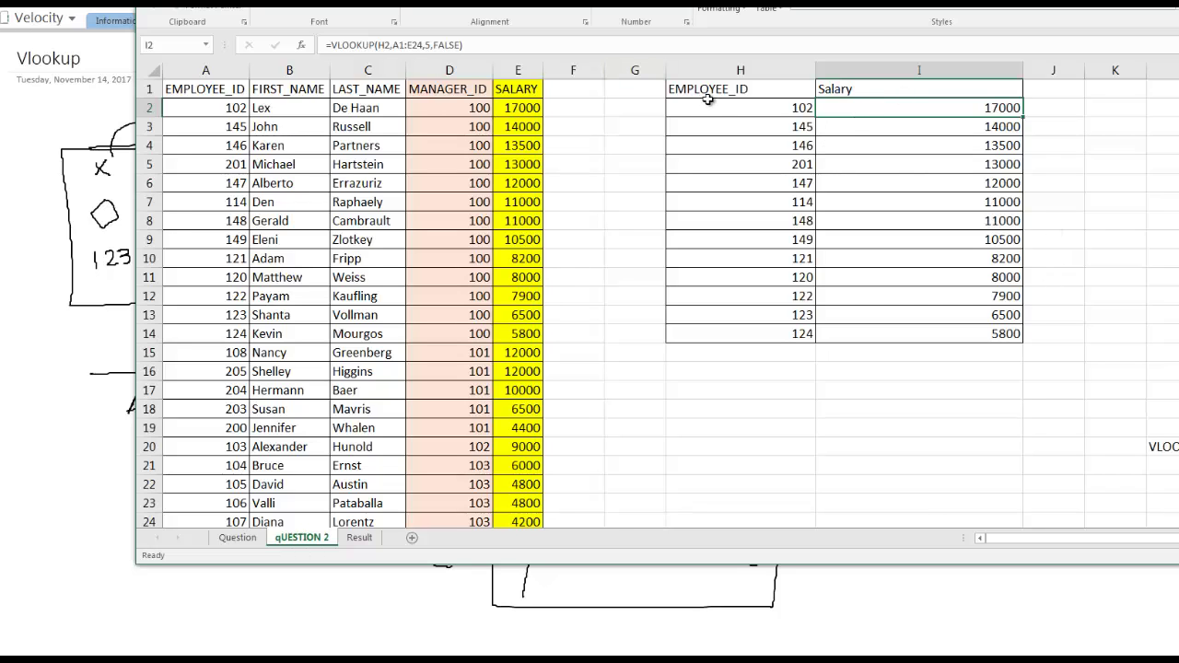
click(1108, 279)
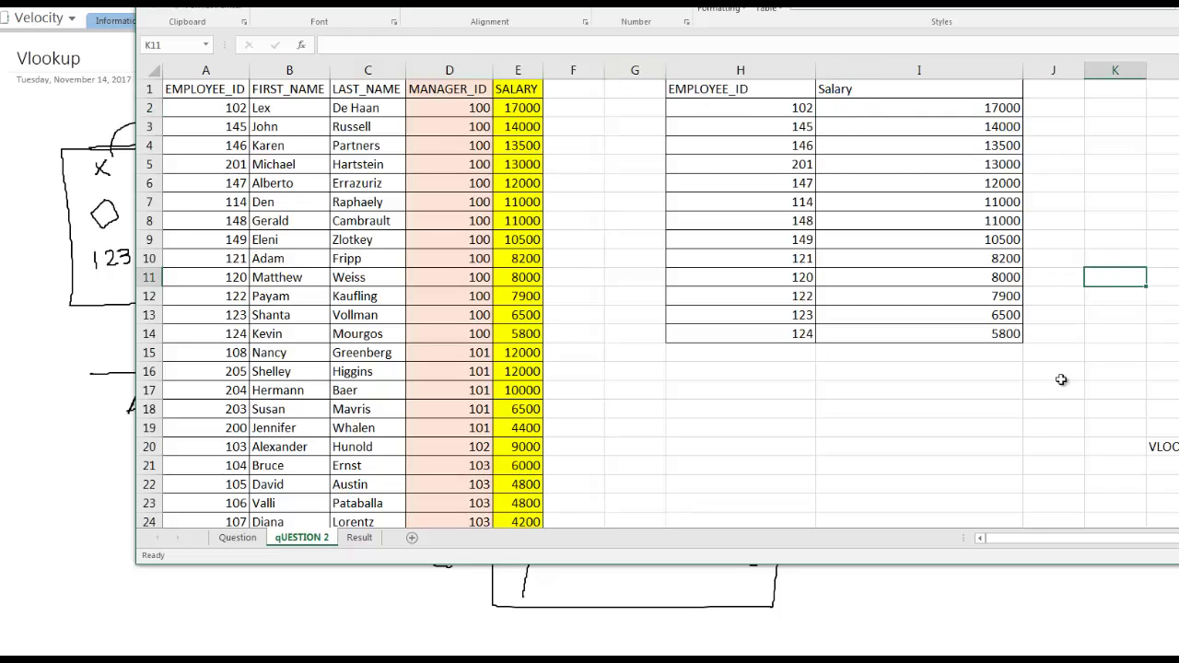
click(1064, 377)
scroll(1074, 388, down, 2)
scroll(1074, 389, up, 2)
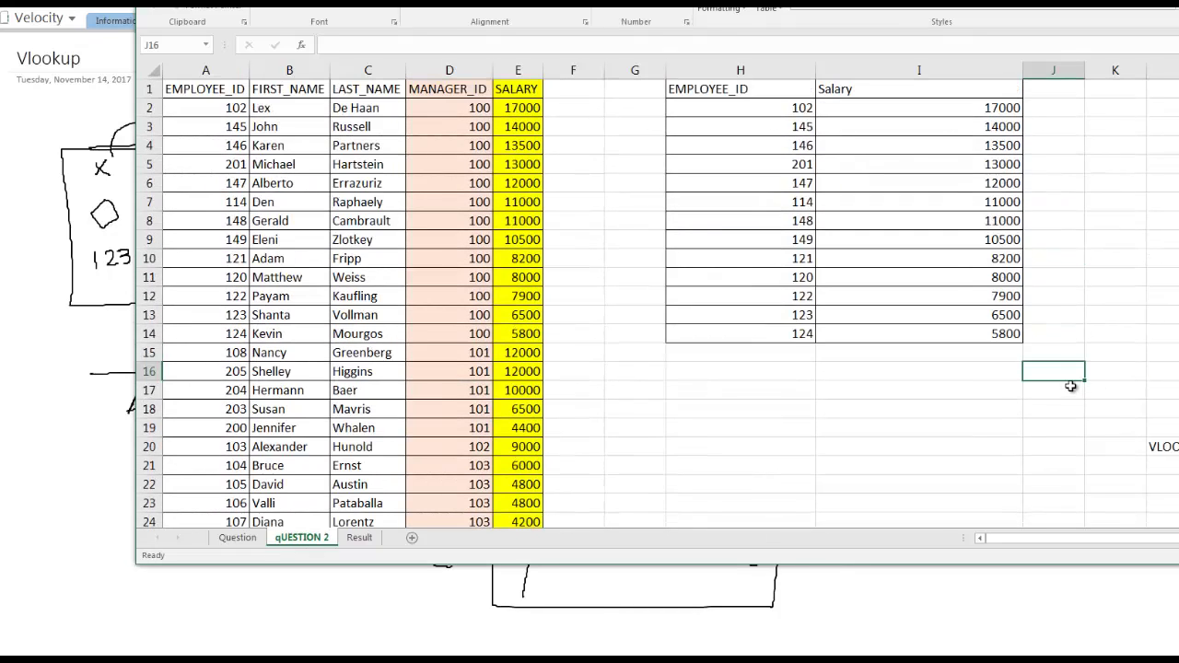